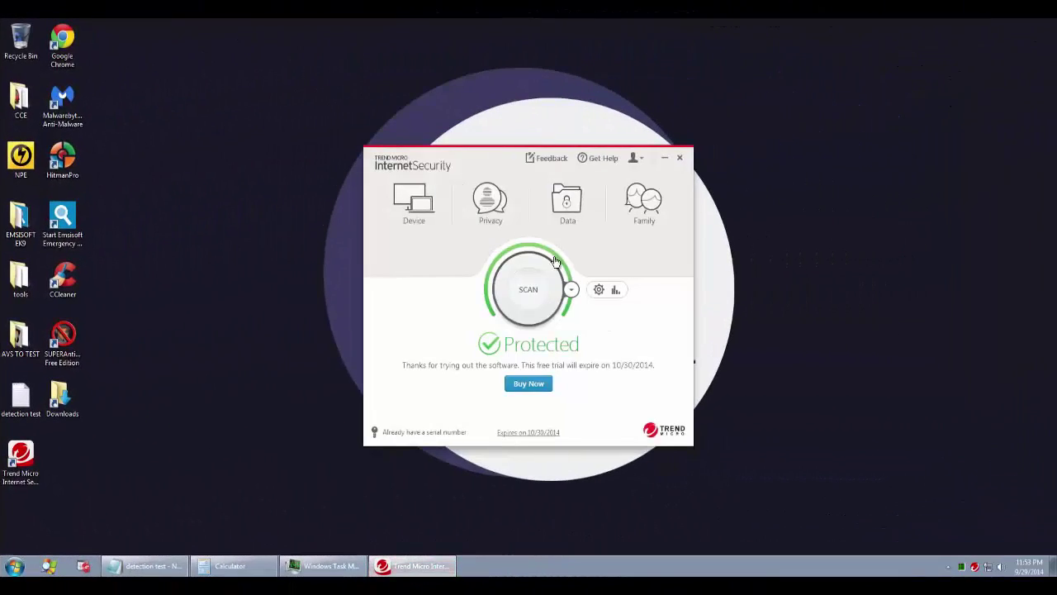
# - Check Trend Micro Internet Security for program updates and dismiss the software information window
pyautogui.rightClick(976, 566)
pyautogui.click(953, 489)
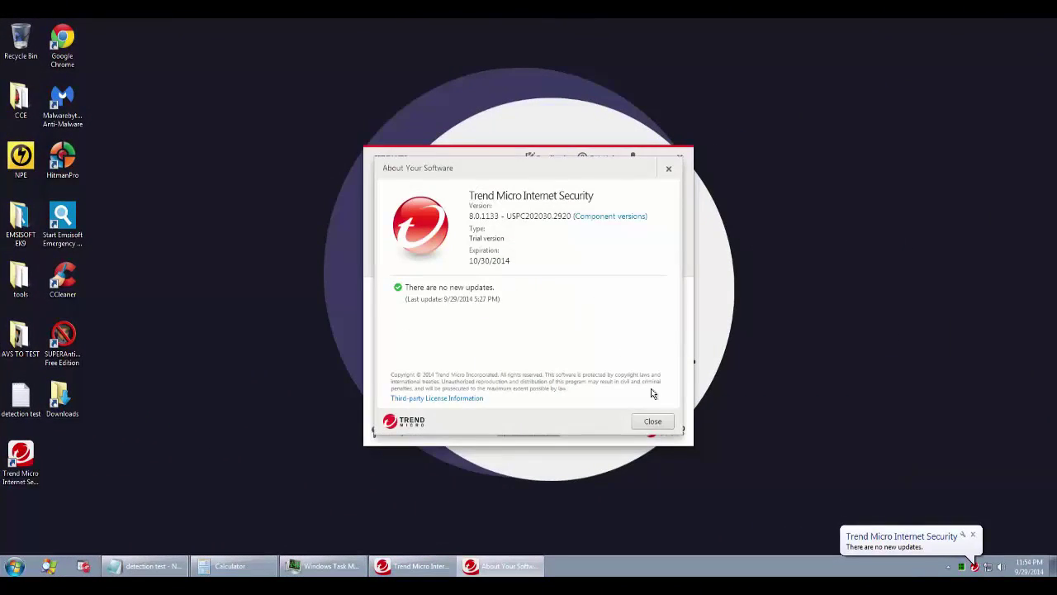
pyautogui.click(653, 421)
# - Look through the Device, Privacy, Data and Family sections of the antivirus console
pyautogui.click(412, 195)
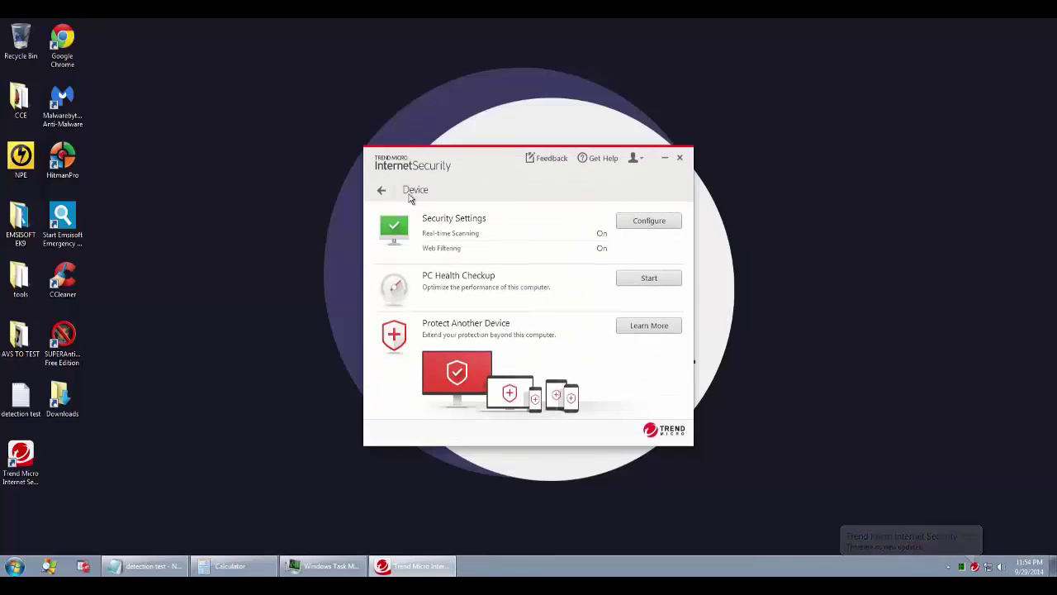
pyautogui.click(381, 191)
pyautogui.click(430, 199)
pyautogui.click(385, 191)
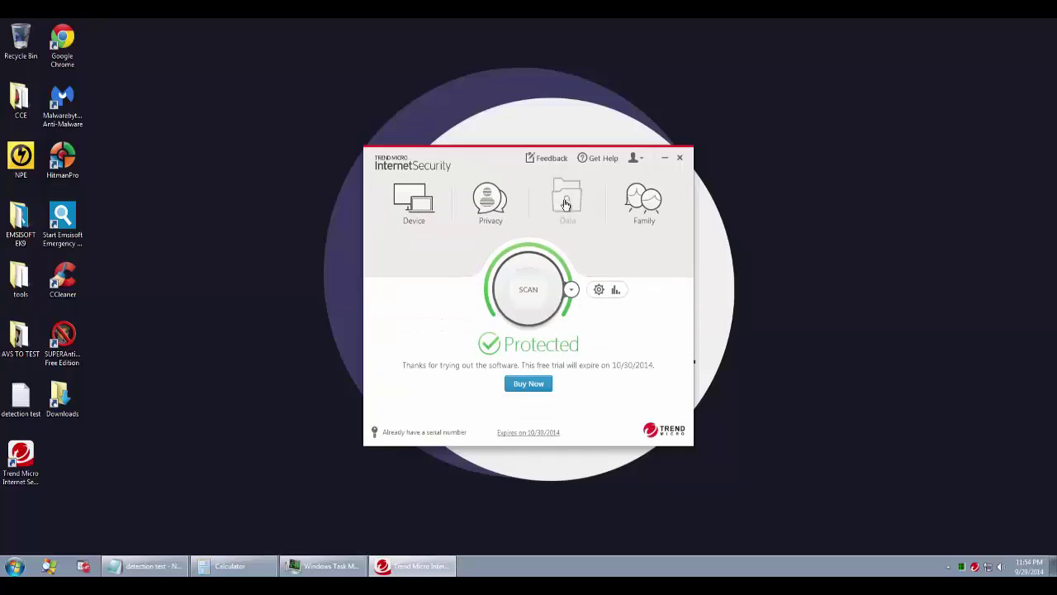
pyautogui.click(567, 201)
pyautogui.click(382, 193)
pyautogui.click(641, 198)
pyautogui.click(384, 190)
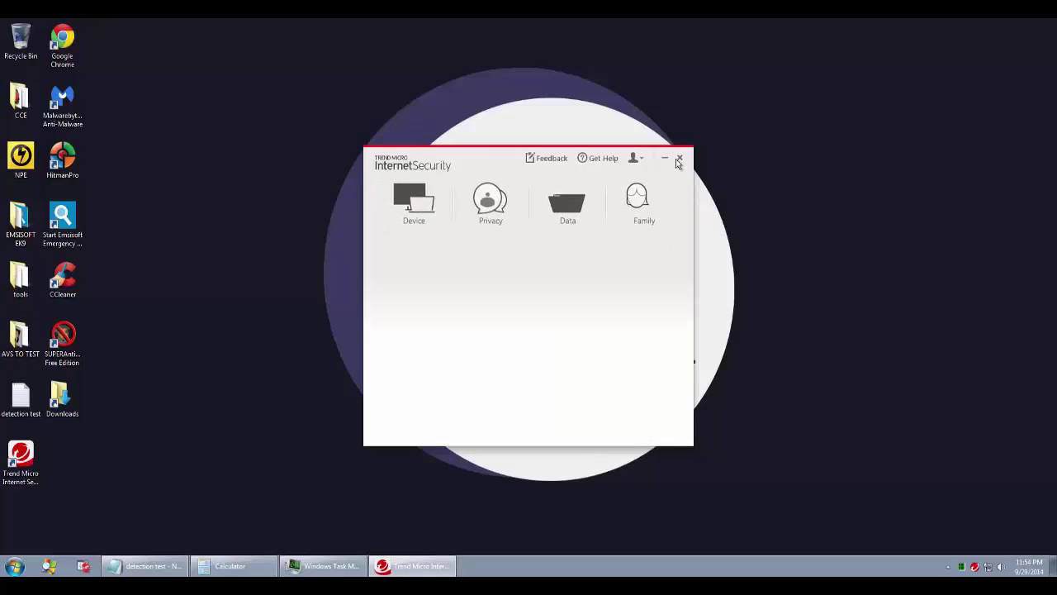
pyautogui.click(641, 159)
# - Open the protection settings and review Scan Preferences, PC Health Checkup and Scheduled Scans
pyautogui.click(599, 289)
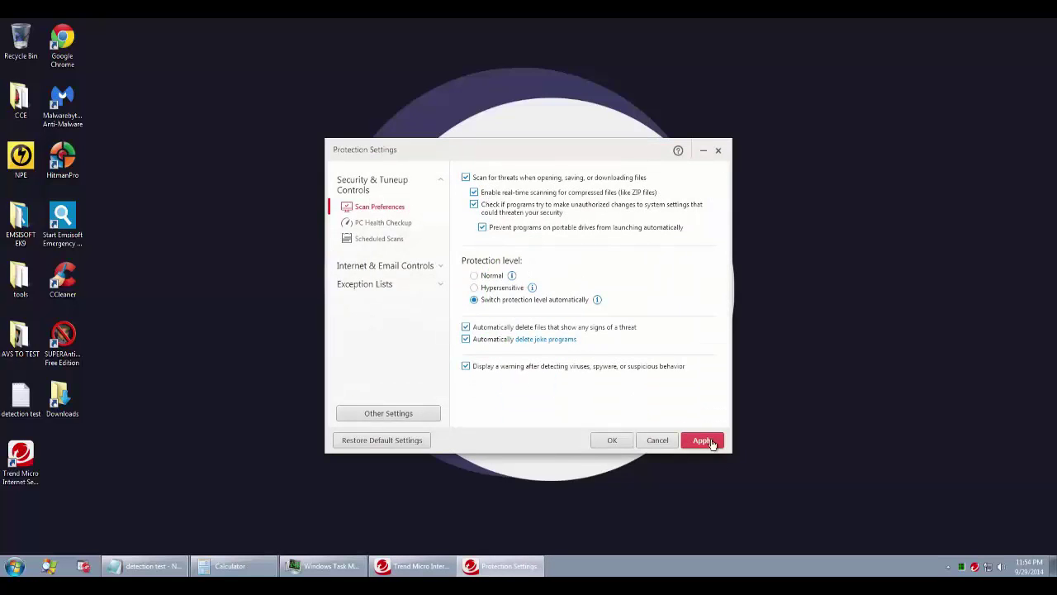
pyautogui.click(373, 223)
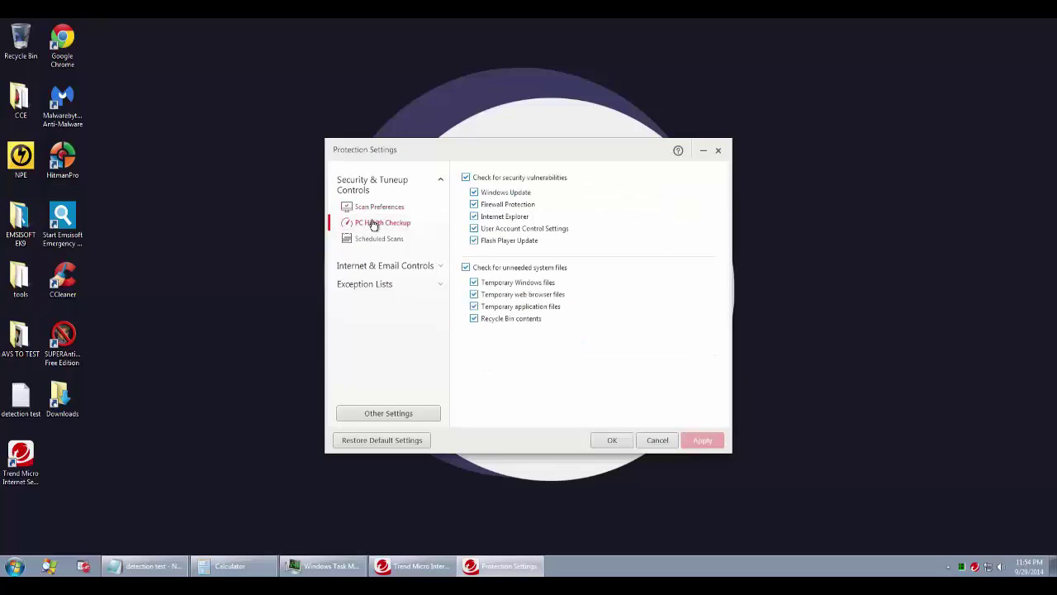
pyautogui.click(373, 238)
# - Review the Internet & Email Controls for web threats, spam and emailed files, network and instant messaging
pyautogui.click(379, 265)
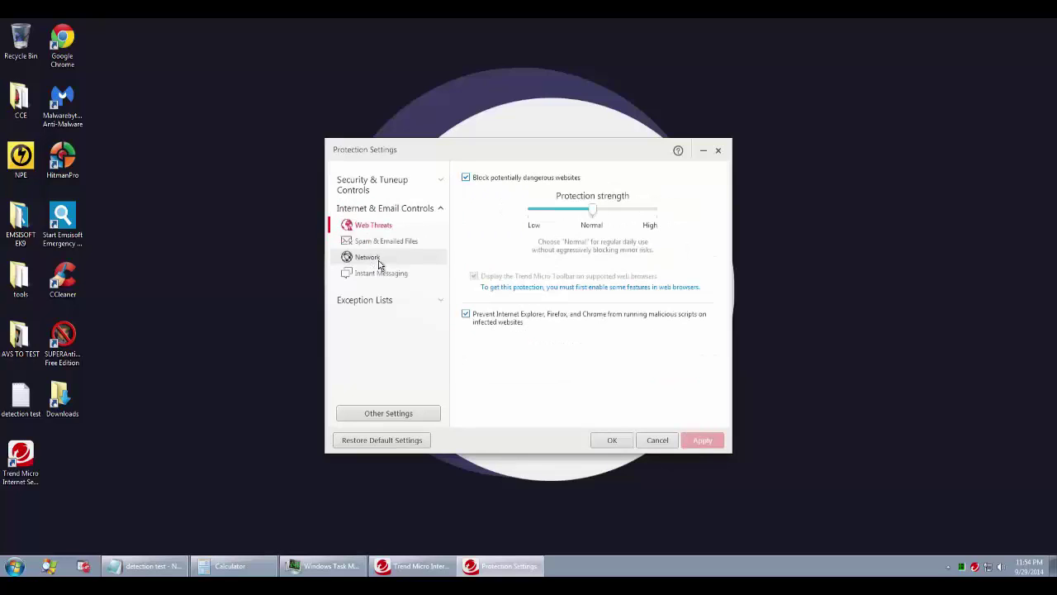
pyautogui.click(378, 241)
pyautogui.click(379, 259)
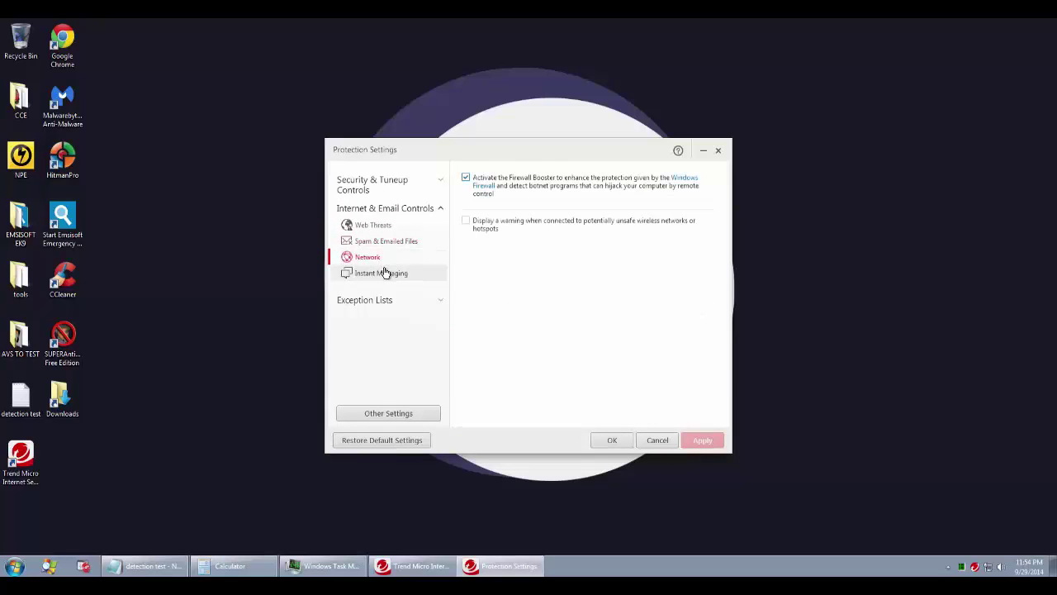
pyautogui.click(386, 273)
# - Review the exception lists for programs and folders, websites and wireless connections
pyautogui.click(376, 298)
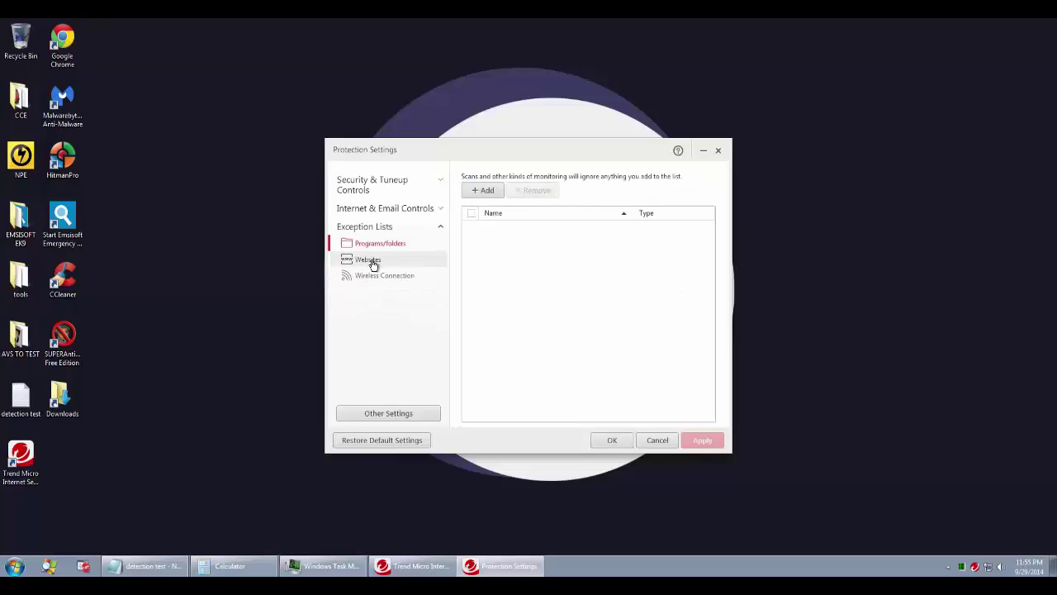
pyautogui.click(371, 261)
pyautogui.click(376, 275)
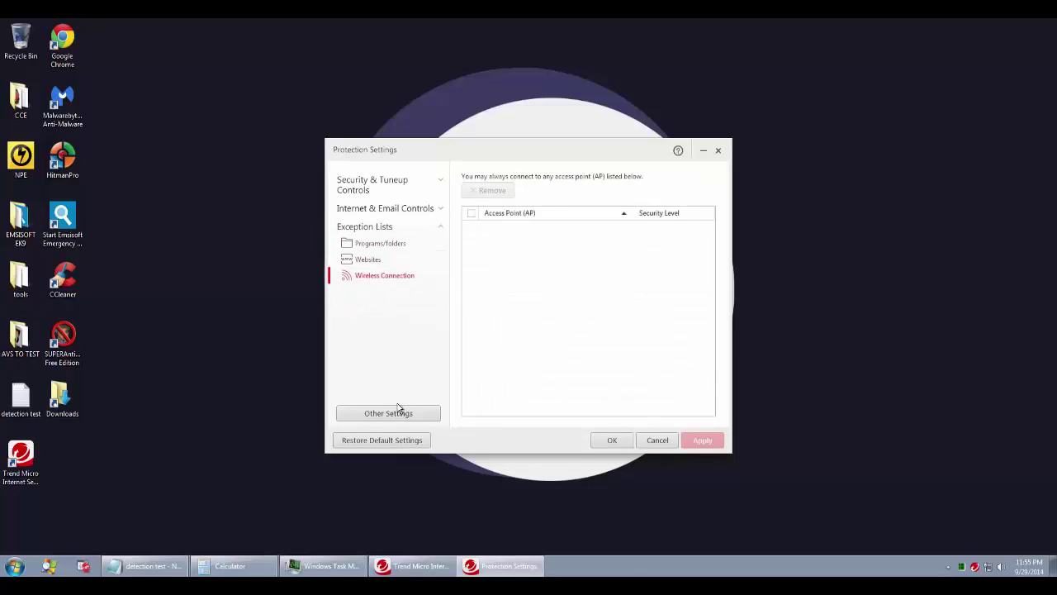
# - Open the other settings and review Network Settings, Smart Protection Network, Password and Background Picture
pyautogui.click(402, 414)
pyautogui.click(379, 194)
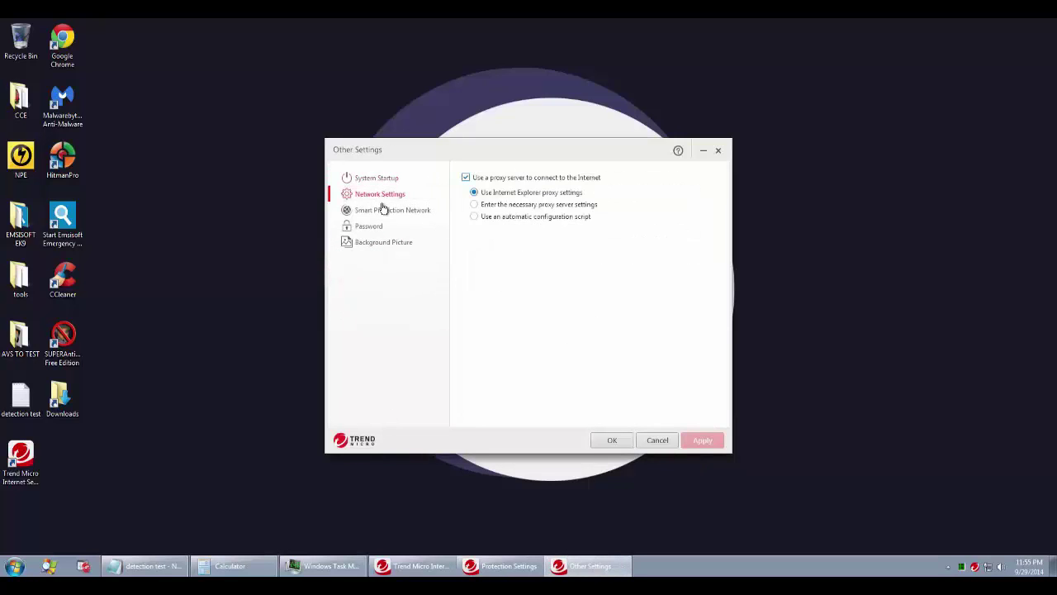
pyautogui.click(385, 209)
pyautogui.click(370, 227)
pyautogui.click(373, 244)
# - Set the system startup mode to Balanced Protection (Recommended) and confirm both settings windows
pyautogui.click(380, 183)
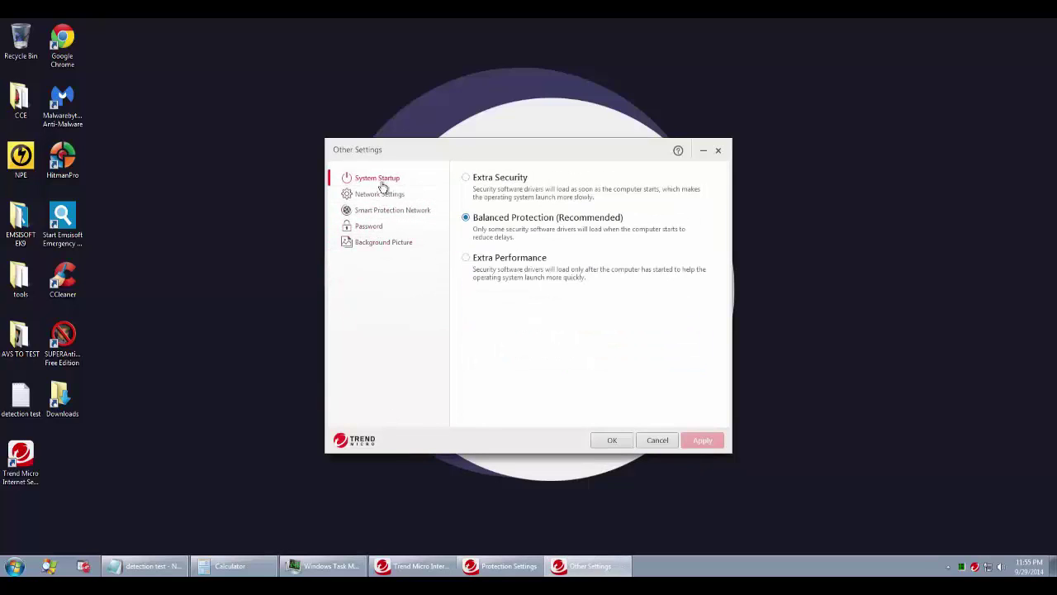
pyautogui.click(465, 178)
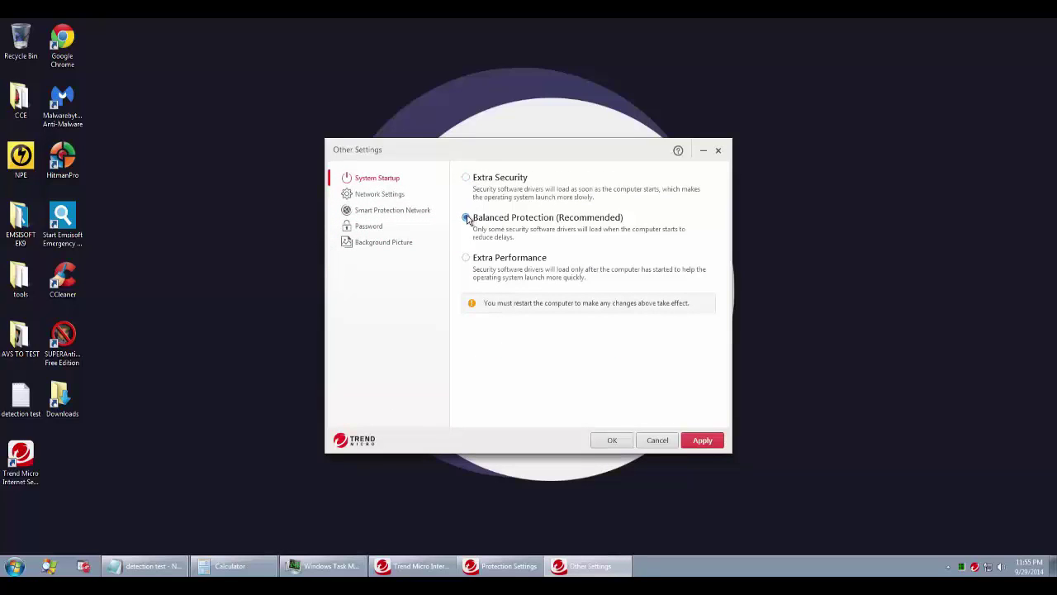
pyautogui.click(616, 440)
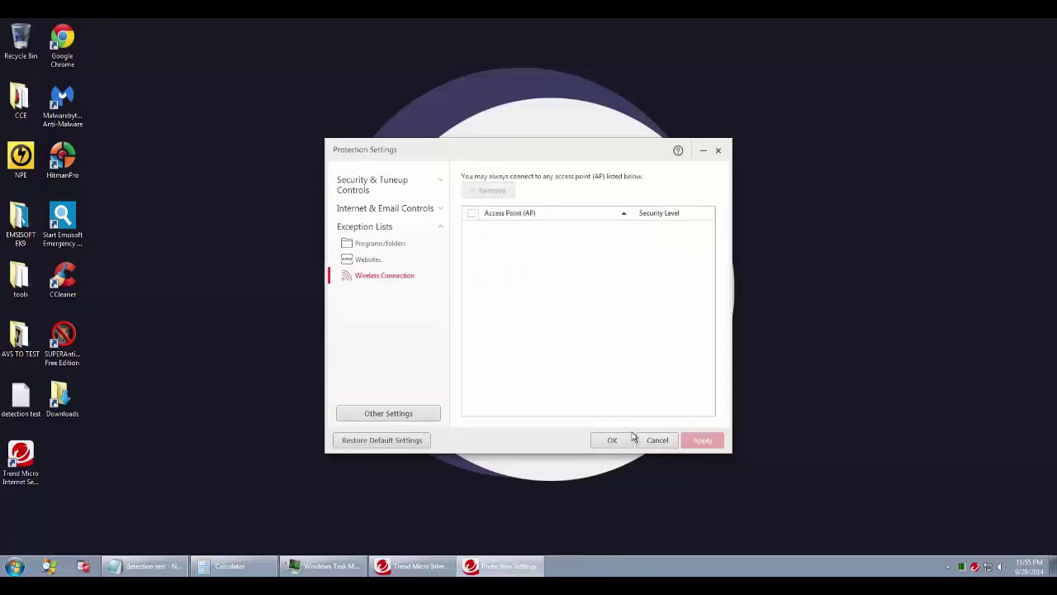
pyautogui.click(621, 440)
# - View the sections of the security report and close the antivirus console
pyautogui.click(613, 296)
pyautogui.click(432, 184)
pyautogui.click(475, 184)
pyautogui.click(553, 184)
pyautogui.click(697, 162)
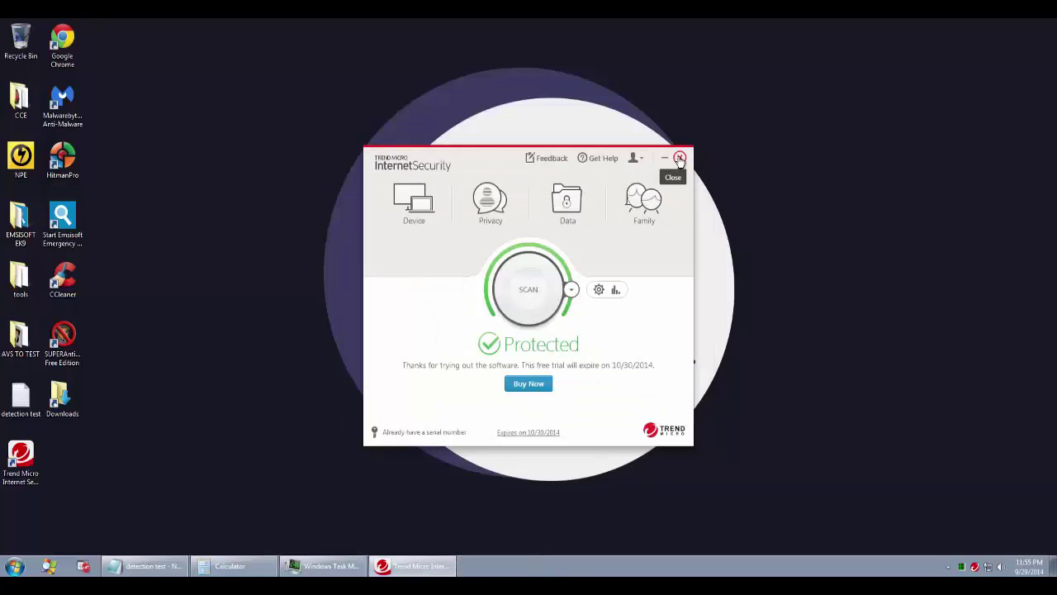
pyautogui.click(679, 159)
# - Switch to Windows Task Manager and examine the Trend Micro and Platinum processes in the process list
pyautogui.click(324, 566)
pyautogui.click(375, 129)
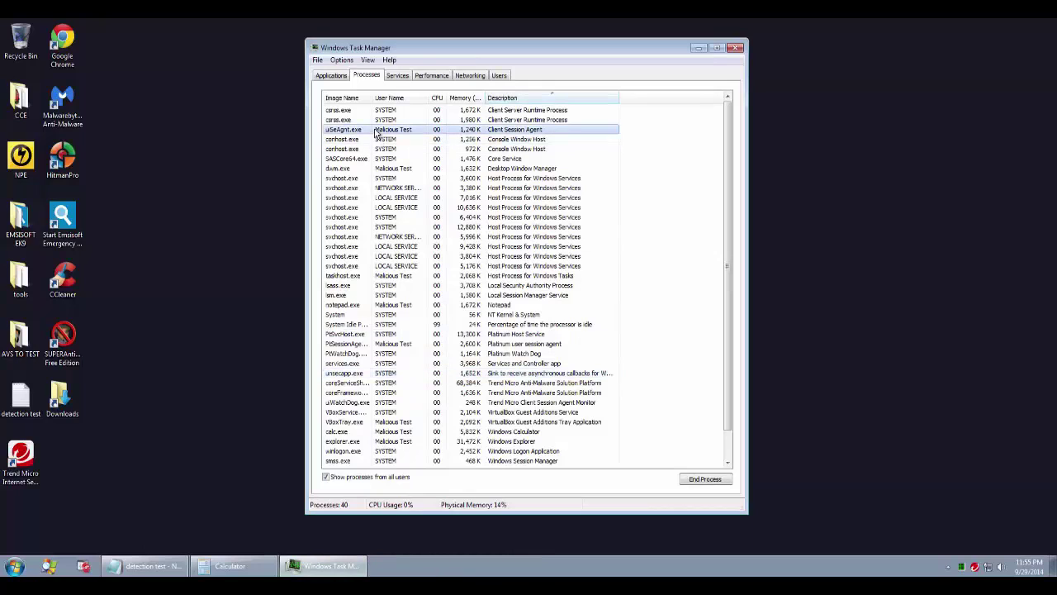
pyautogui.click(351, 334)
pyautogui.click(352, 344)
pyautogui.click(351, 353)
pyautogui.click(347, 382)
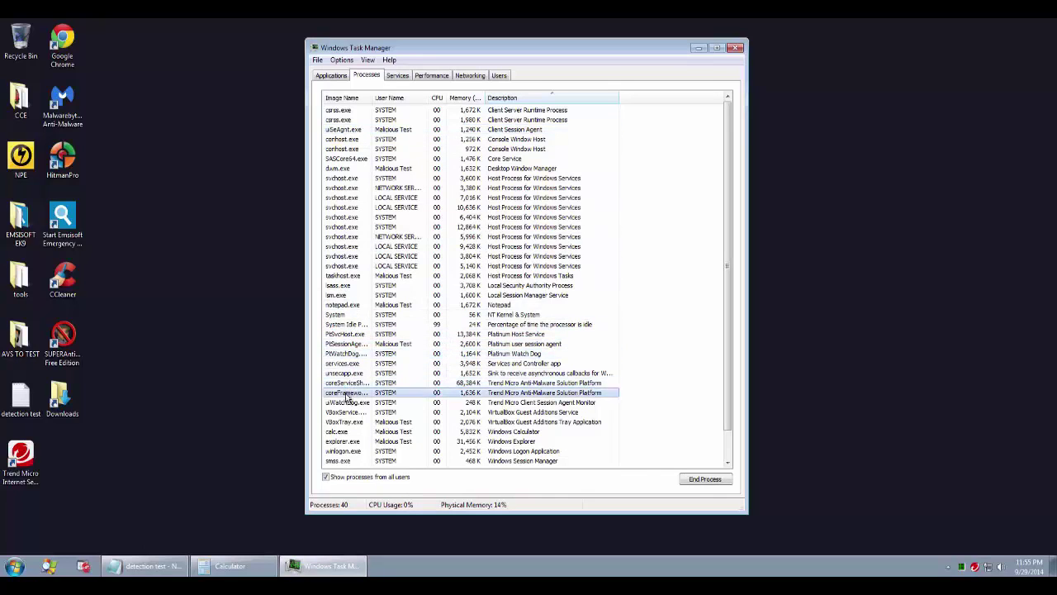
pyautogui.click(347, 402)
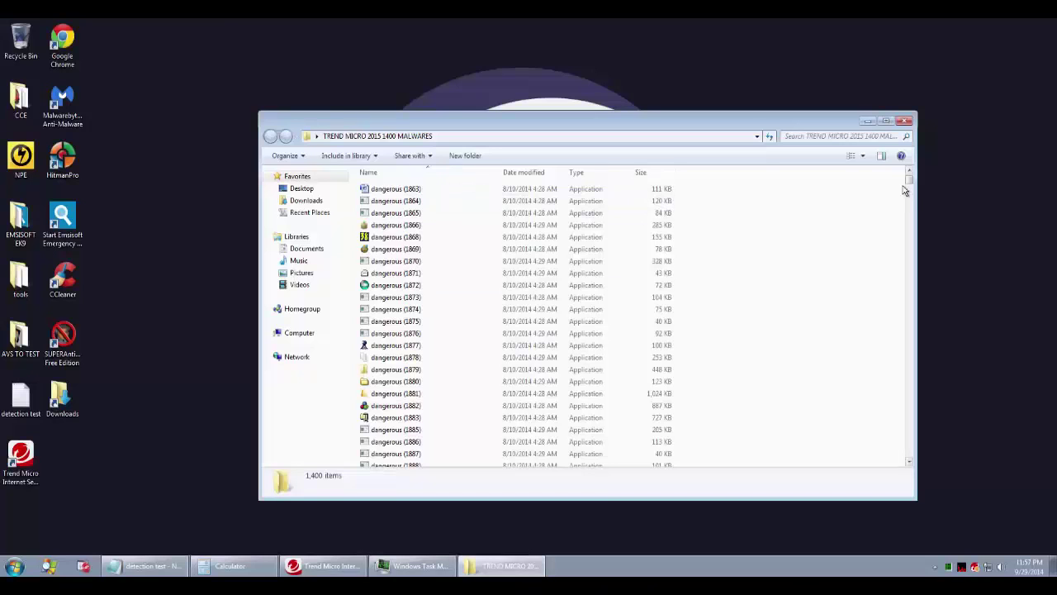
# - Look through the TREND MICRO 2015 1400 MALWARES folder, close it, and move its icon onto the wallpaper's monitor graphic
pyautogui.moveTo(912, 190); pyautogui.dragTo(912, 129)
pyautogui.click(905, 122)
pyautogui.moveTo(399, 281); pyautogui.dragTo(522, 222)
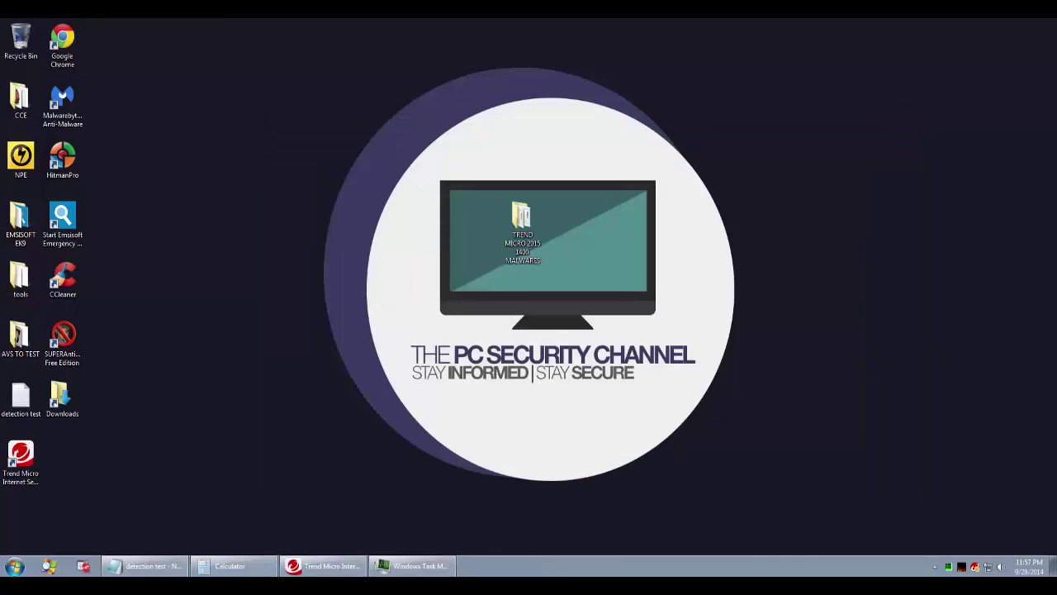
# - Scan the TREND MICRO 2015 1400 MALWARES folder for security threats and review the details of the resolved threats
pyautogui.rightClick(512, 222)
pyautogui.click(566, 418)
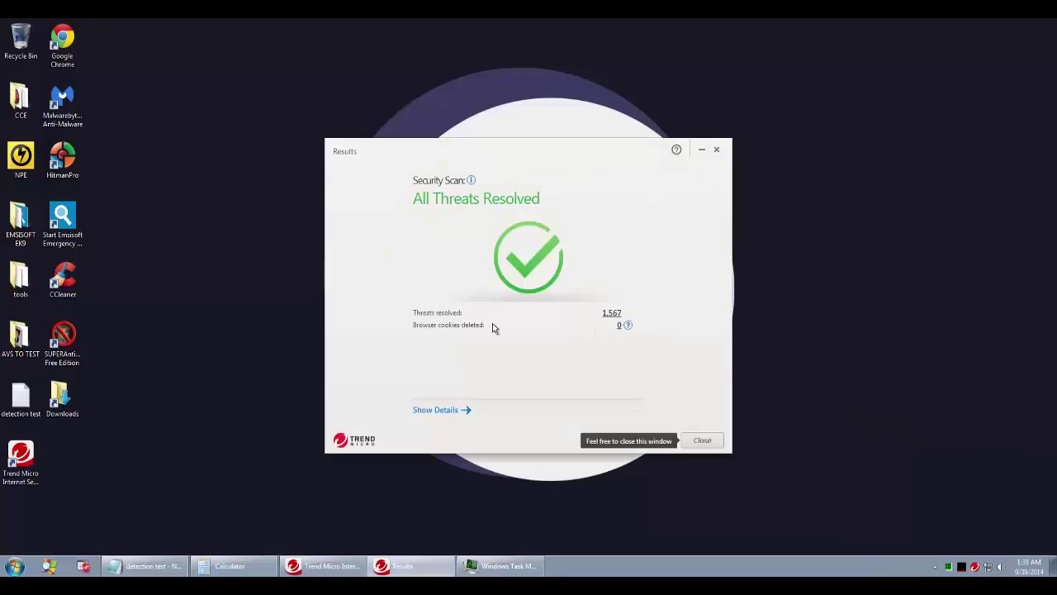
pyautogui.click(437, 411)
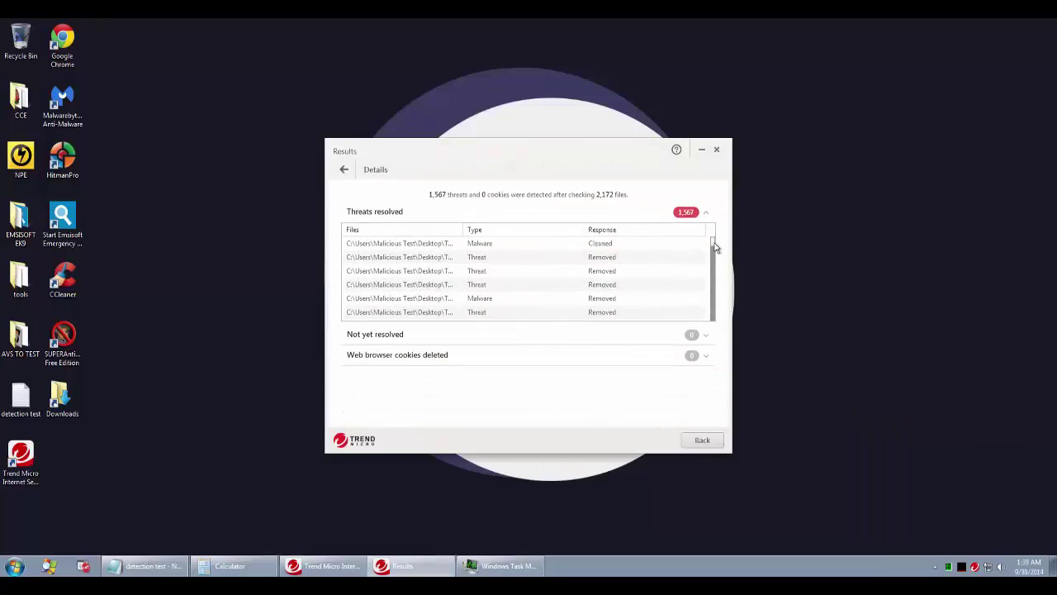
pyautogui.moveTo(715, 243); pyautogui.dragTo(710, 327)
pyautogui.click(716, 150)
# - Scan the malware folder for security threats a second time and look through the leftover files
pyautogui.rightClick(515, 218)
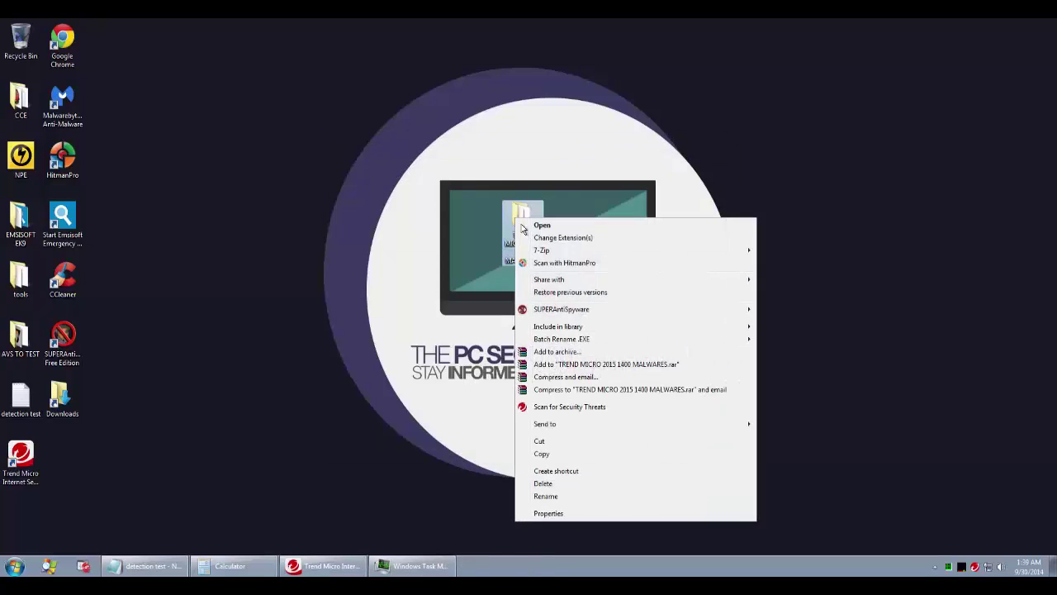
pyautogui.click(552, 407)
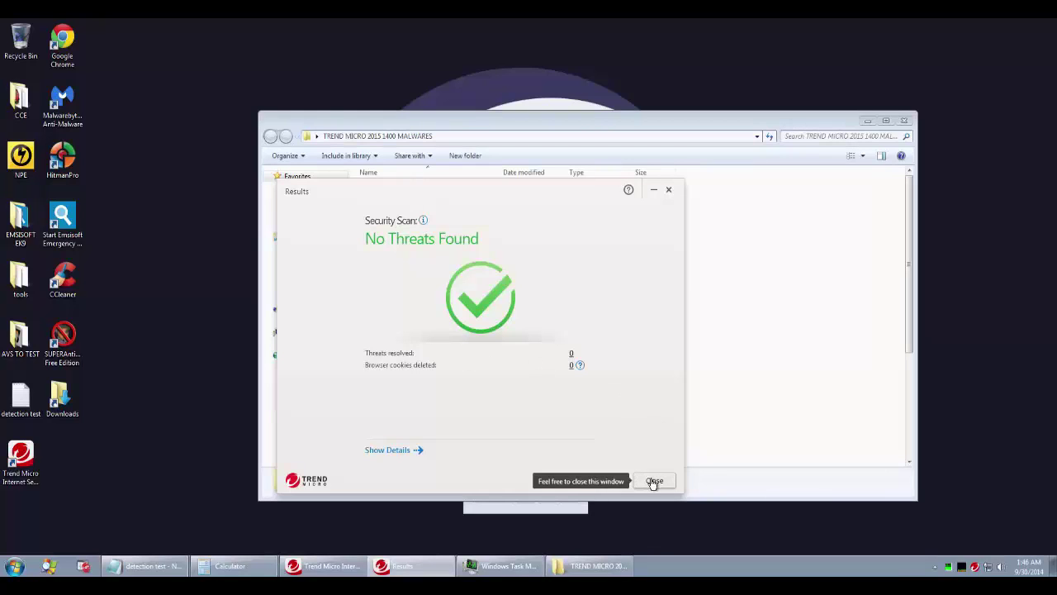
pyautogui.click(653, 481)
pyautogui.moveTo(909, 200); pyautogui.dragTo(910, 157)
pyautogui.click(906, 122)
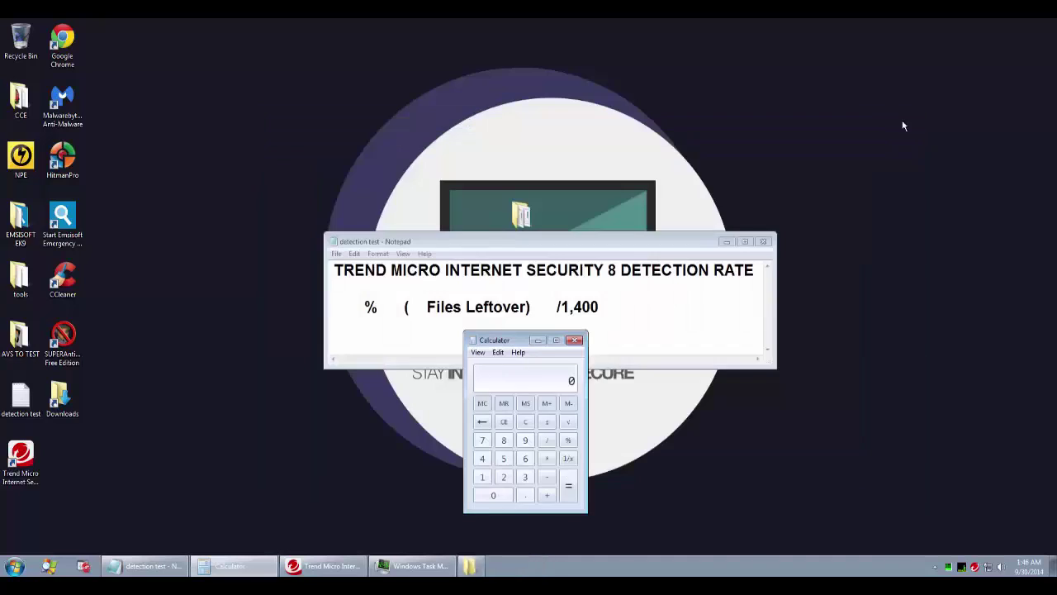
# - Subtract 37 from 1400 in Calculator and record 37 files leftover and 1,363 detected in the Notepad detection note
pyautogui.doubleClick(492, 496)
pyautogui.click(546, 478)
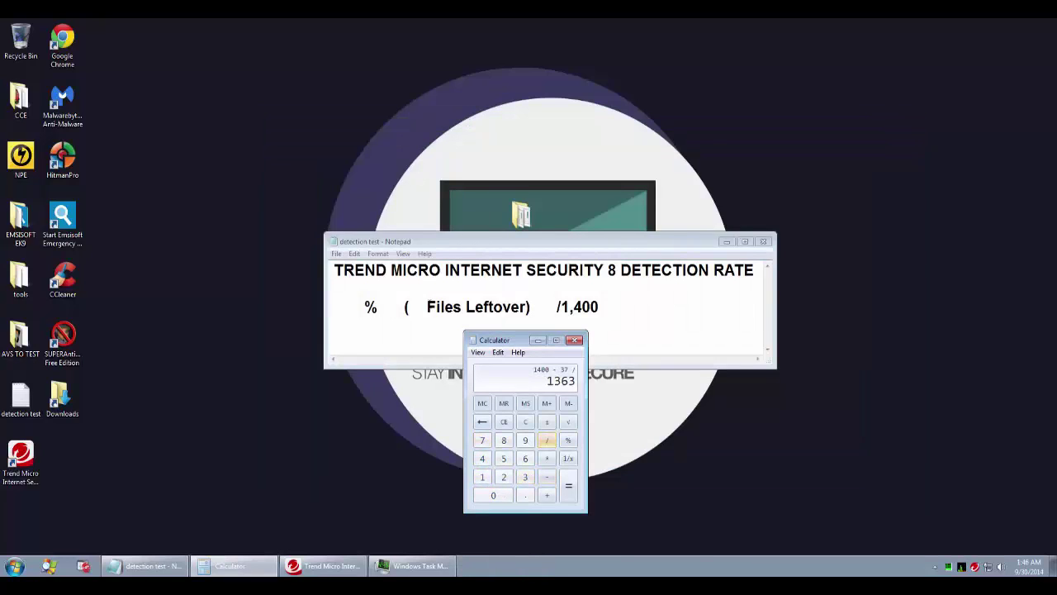
pyautogui.click(410, 306)
pyautogui.write('37')
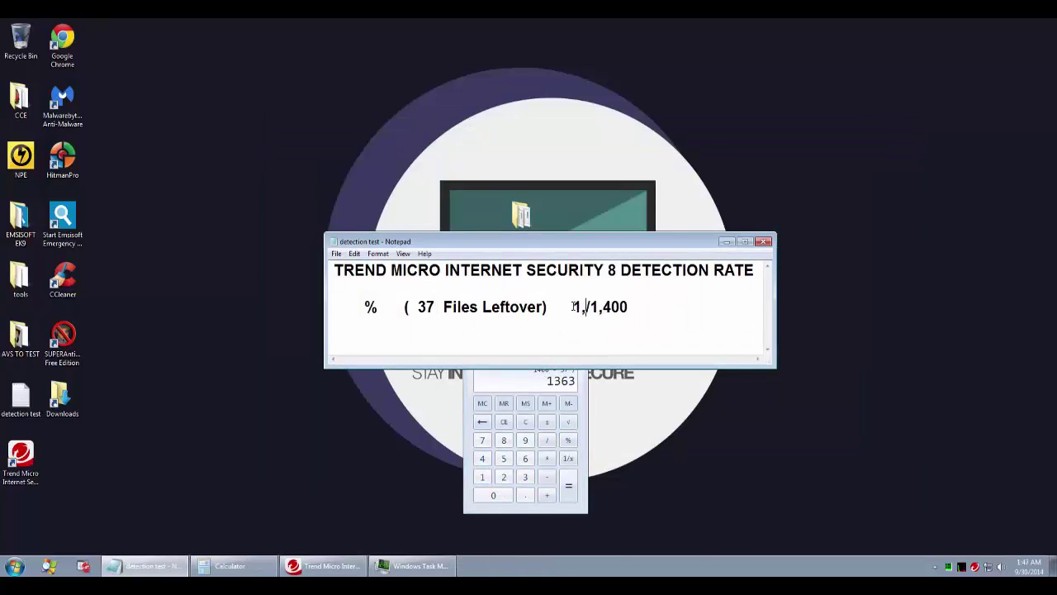
# - Divide the detected-file count by 1400 in Calculator and multiply it by 100 for the detection percentage
pyautogui.click(479, 476)
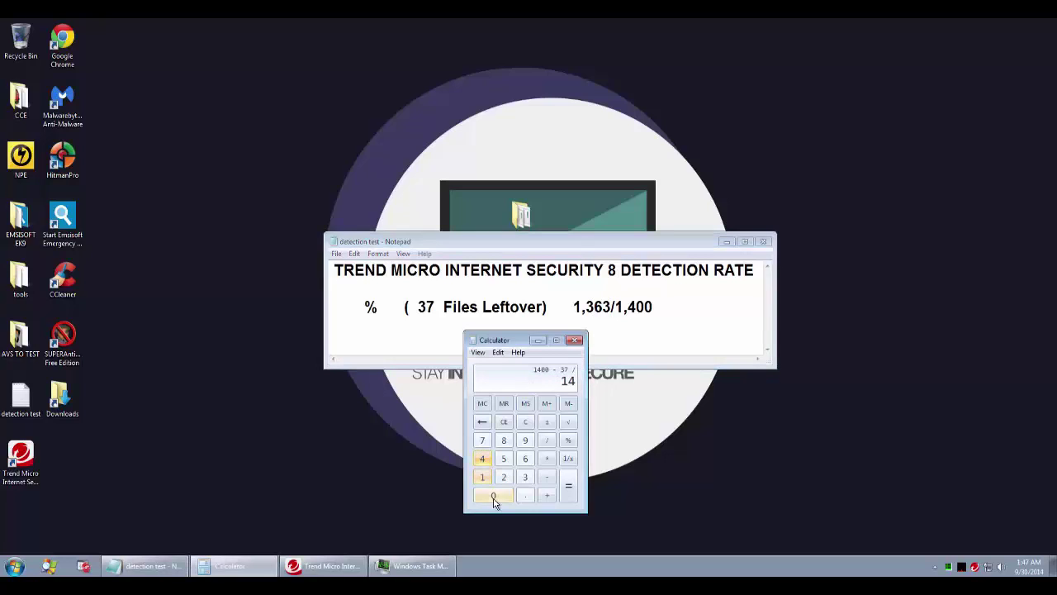
pyautogui.click(573, 492)
pyautogui.click(483, 477)
pyautogui.click(493, 494)
pyautogui.click(493, 495)
pyautogui.click(569, 486)
# - Enter 97.3 as the detection percentage in the Notepad note, adjust the line's spacing, and close Calculator
pyautogui.click(365, 306)
pyautogui.write('97.3')
pyautogui.press('Right')
pyautogui.press('Delete')
pyautogui.press('Delete')
pyautogui.press('Delete')
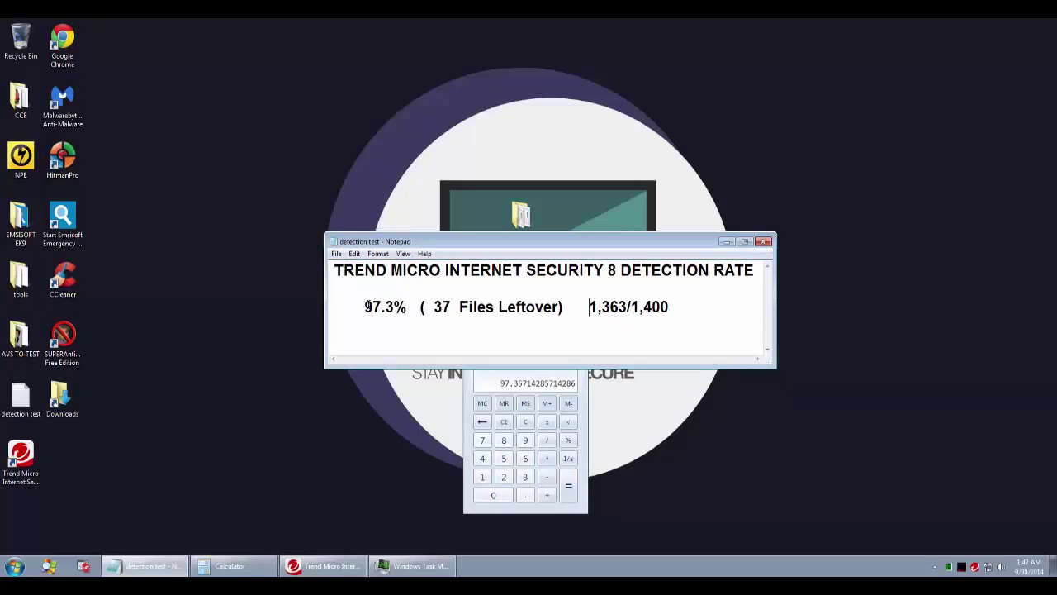
pyautogui.click(365, 310)
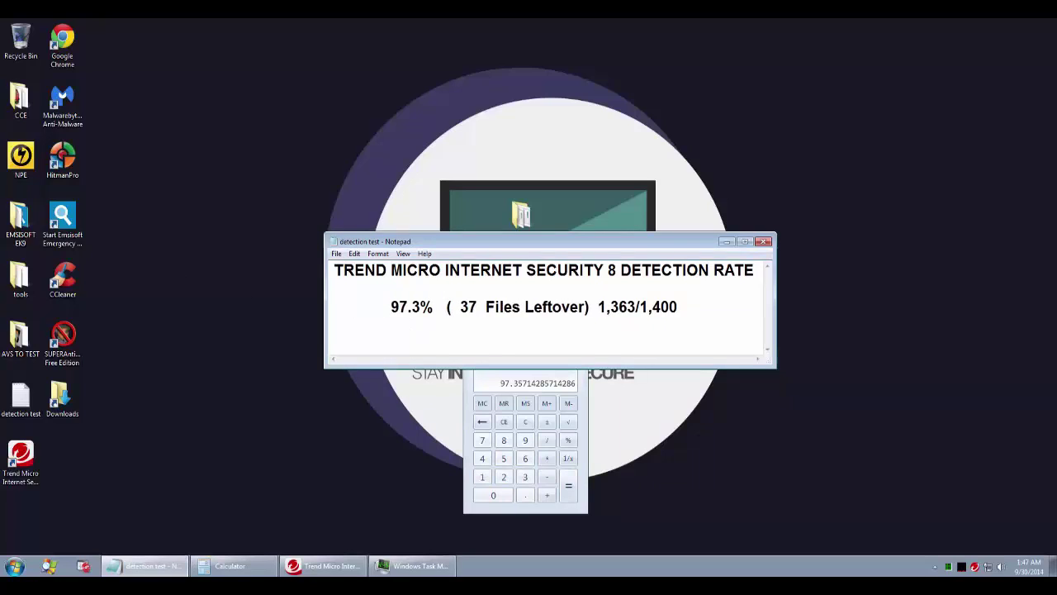
pyautogui.click(582, 403)
pyautogui.click(576, 340)
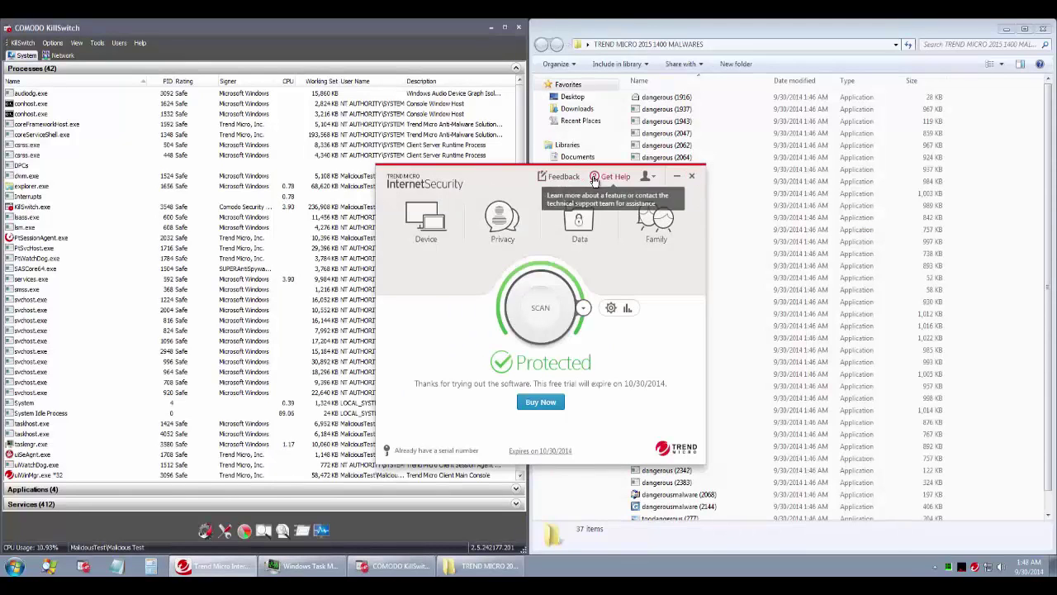
# - Recheck the scan preferences in the protection settings and close the antivirus console
pyautogui.click(612, 308)
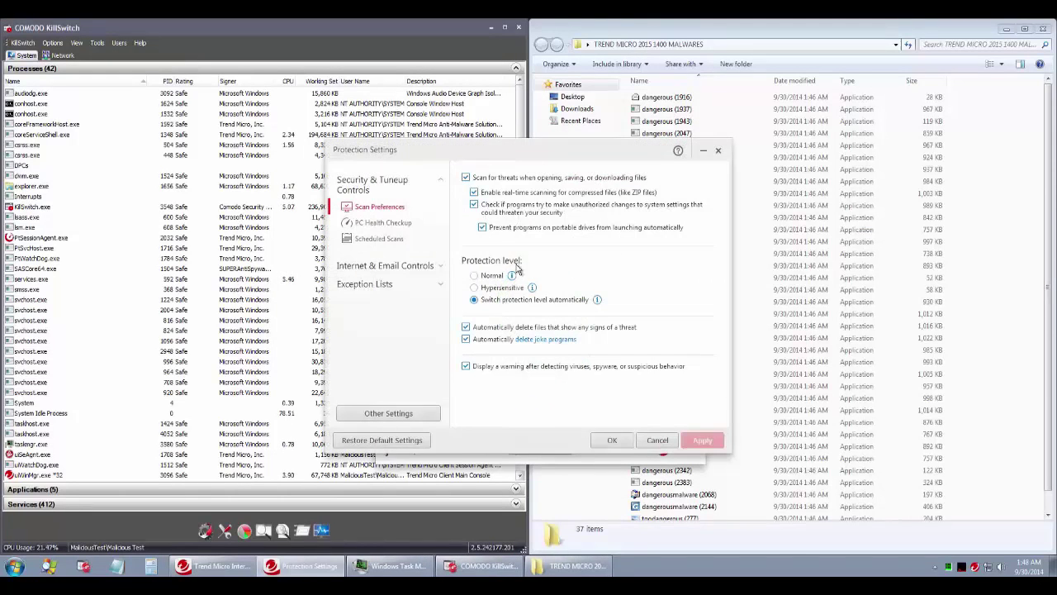
pyautogui.click(718, 150)
pyautogui.click(702, 172)
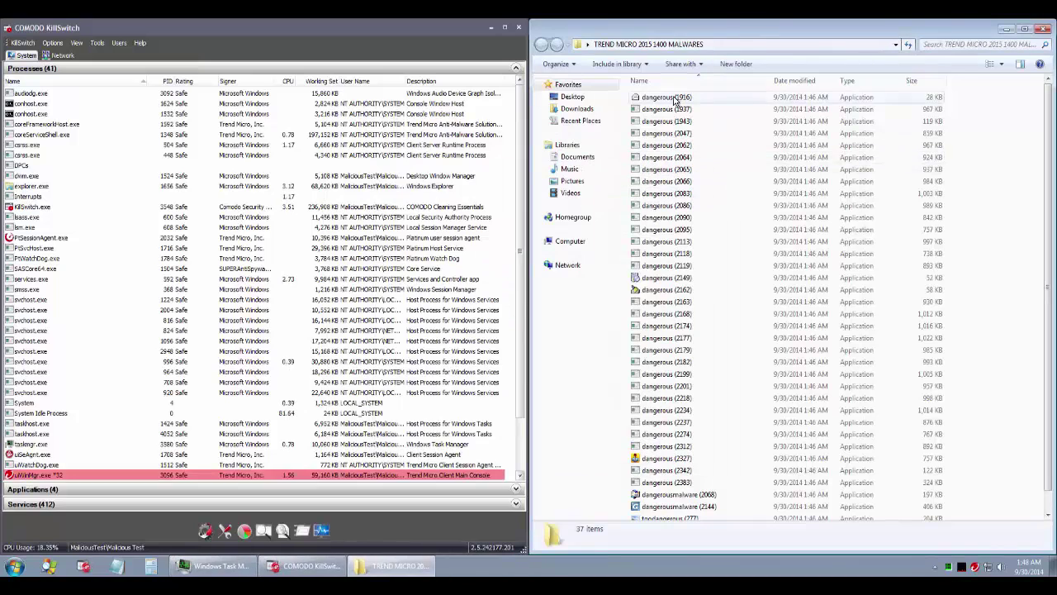
# - Run the samples dangerous (1916) and dangerous (1937), choosing to delete each file from its blocked-file alert
pyautogui.doubleClick(629, 96)
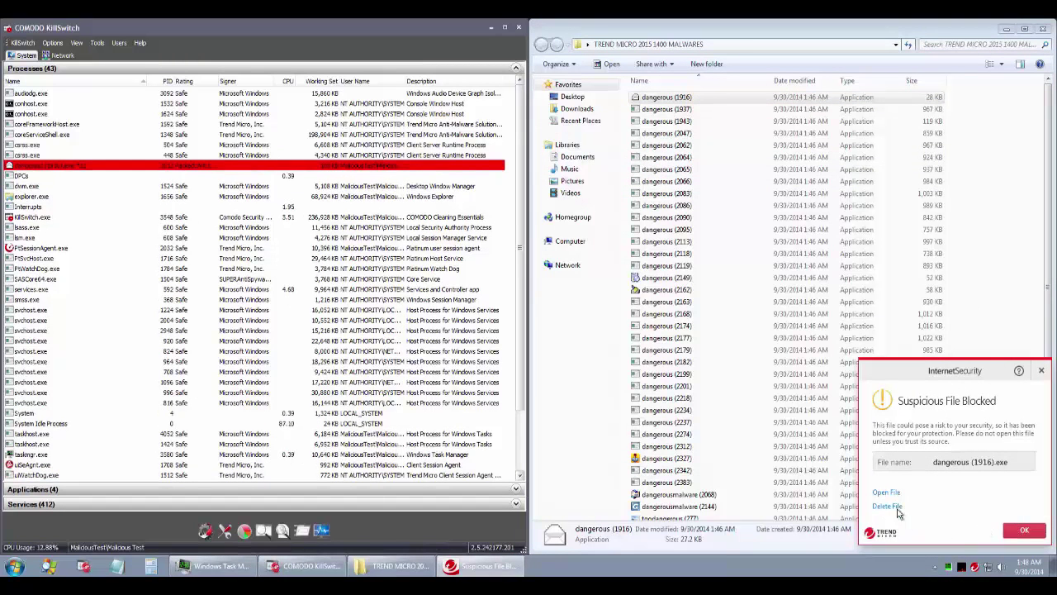
pyautogui.click(898, 510)
pyautogui.click(654, 293)
pyautogui.doubleClick(656, 110)
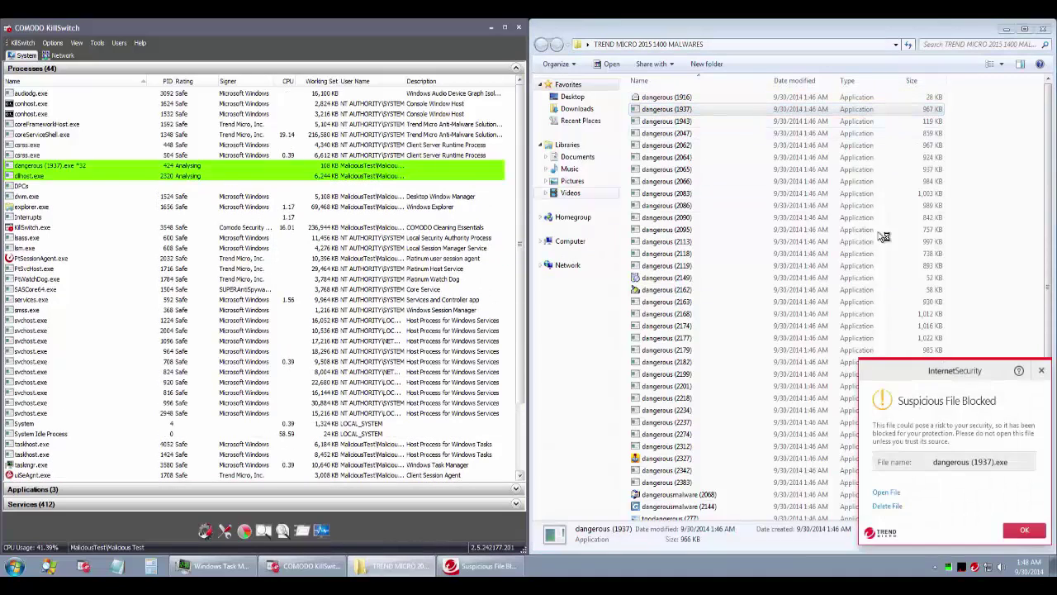
pyautogui.click(882, 509)
pyautogui.click(660, 293)
# - Run dangerous (1943) and the samples just below it, choosing to delete each file from its blocked-file alert
pyautogui.doubleClick(670, 121)
pyautogui.click(899, 508)
pyautogui.press('Return')
pyautogui.doubleClick(661, 133)
pyautogui.click(886, 506)
pyautogui.press('Return')
pyautogui.doubleClick(661, 133)
pyautogui.click(887, 506)
pyautogui.press('Return')
# - Run the samples dangerous (2065) and dangerous (2083), deleting each file from its blocked-file alert
pyautogui.doubleClick(661, 157)
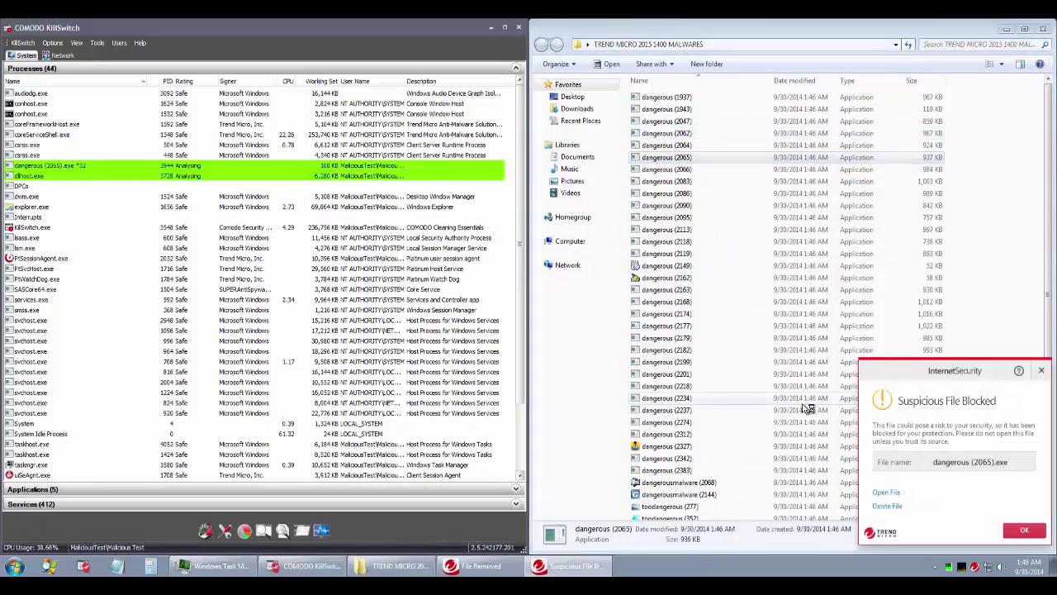
pyautogui.click(896, 508)
pyautogui.click(657, 291)
pyautogui.doubleClick(660, 181)
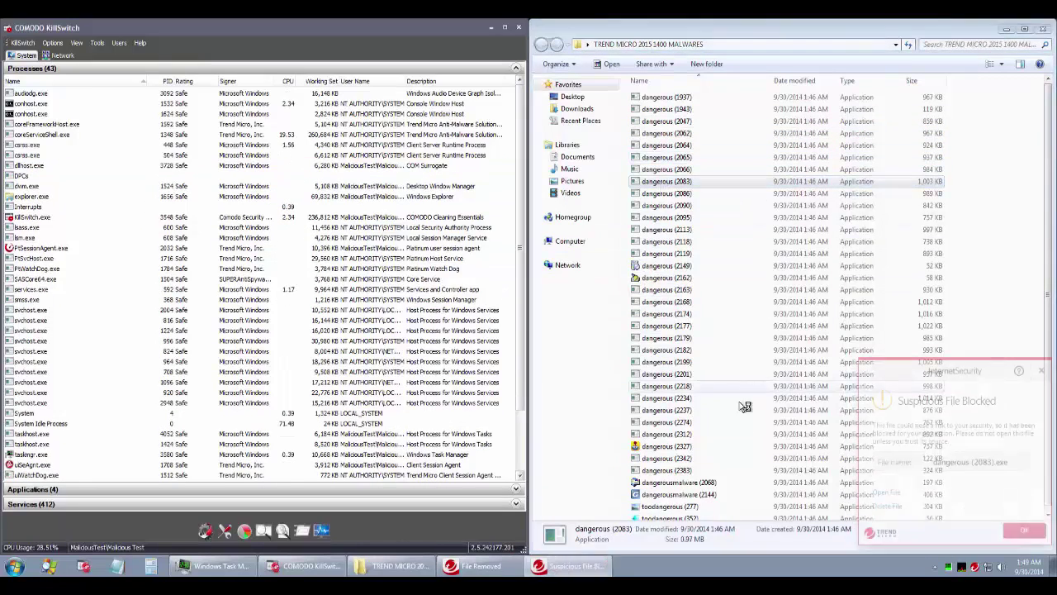
pyautogui.click(900, 507)
pyautogui.press('Return')
# - Run the samples dangerous (2119), dangerous (2149) and dangerous (2162), choosing to delete each file when its alert appears
pyautogui.doubleClick(661, 241)
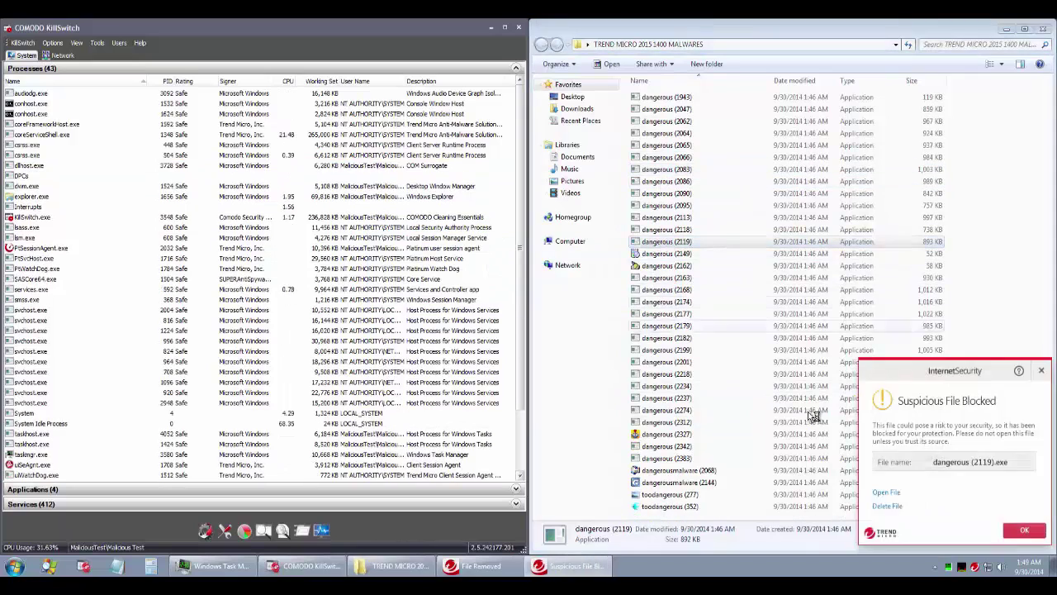
pyautogui.click(897, 510)
pyautogui.press('Return')
pyautogui.doubleClick(661, 253)
pyautogui.click(886, 507)
pyautogui.press('Return')
pyautogui.doubleClick(660, 265)
pyautogui.click(886, 506)
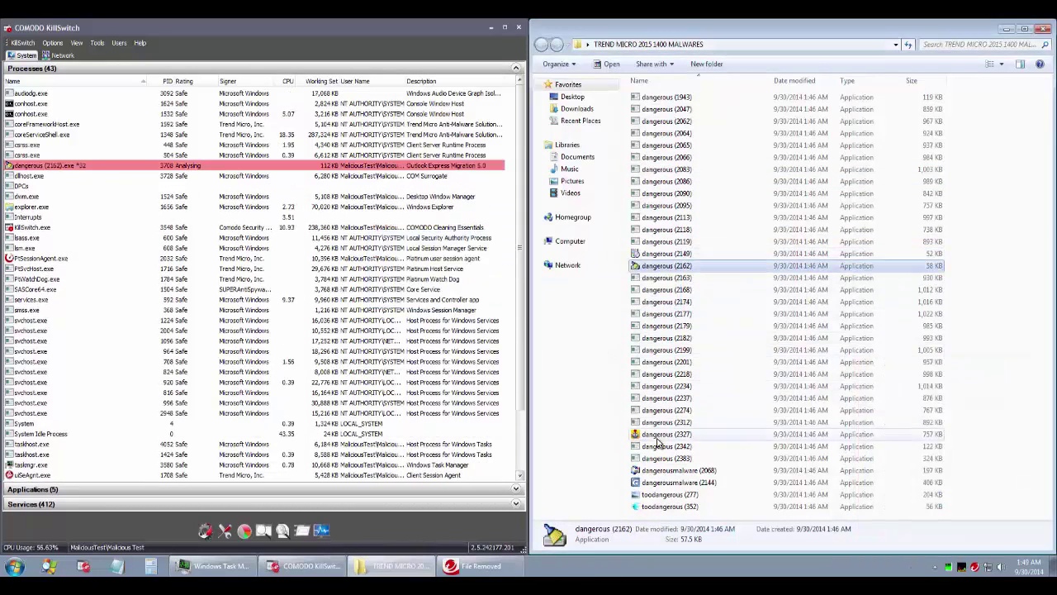
pyautogui.press('Return')
# - Run dangerous (2327) and dangerous (2342), choosing to delete the second file and dismissing the access error
pyautogui.doubleClick(659, 436)
pyautogui.click(1022, 537)
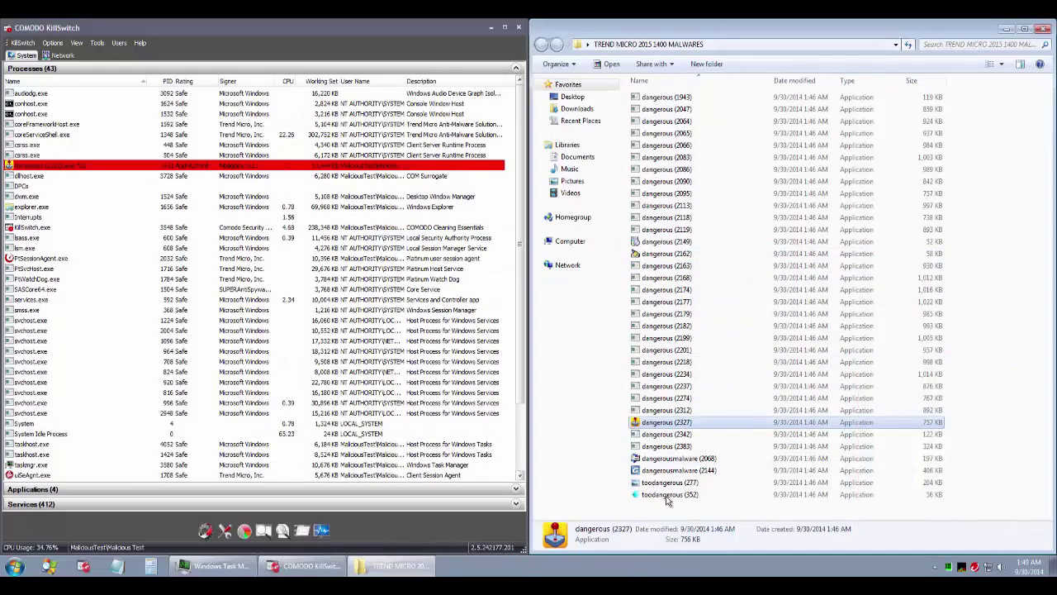
pyautogui.doubleClick(661, 434)
pyautogui.click(887, 506)
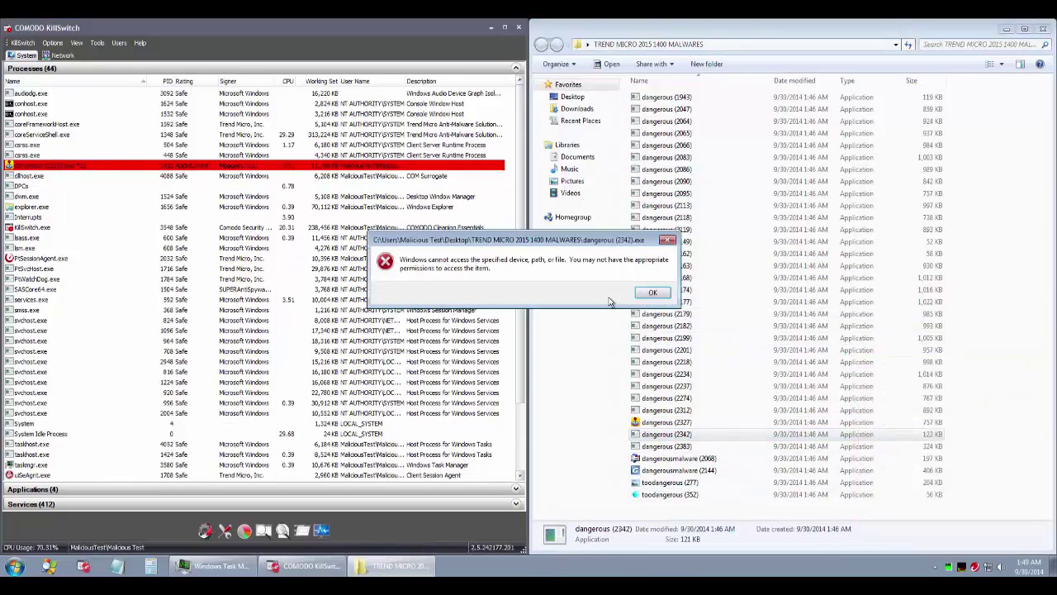
pyautogui.press('Return')
# - Run dangerousmalware (2144), choose to delete it from its blocked-file alert, and dismiss the access error
pyautogui.doubleClick(677, 470)
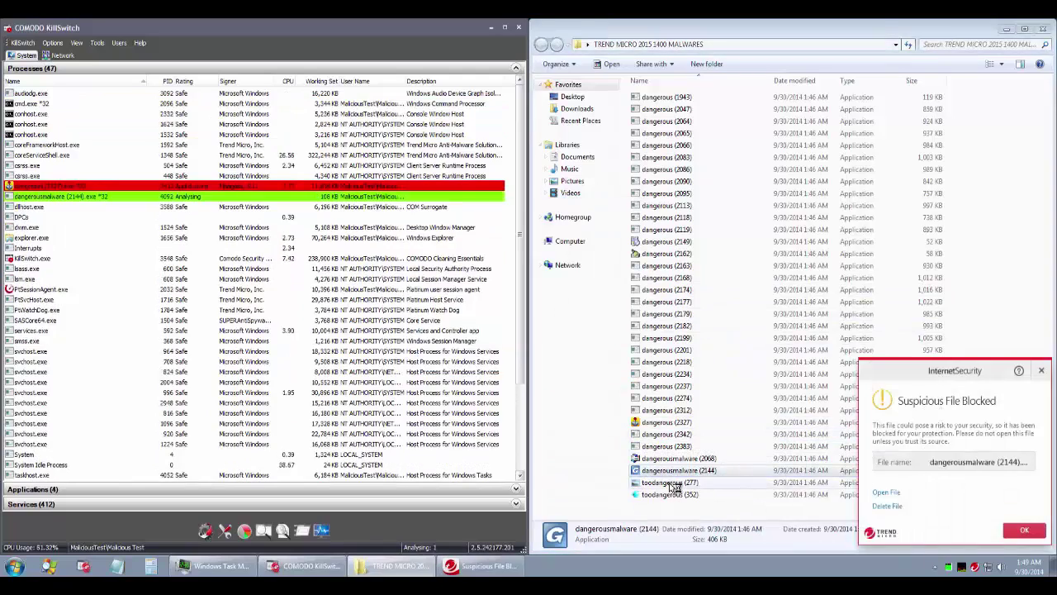
pyautogui.click(887, 506)
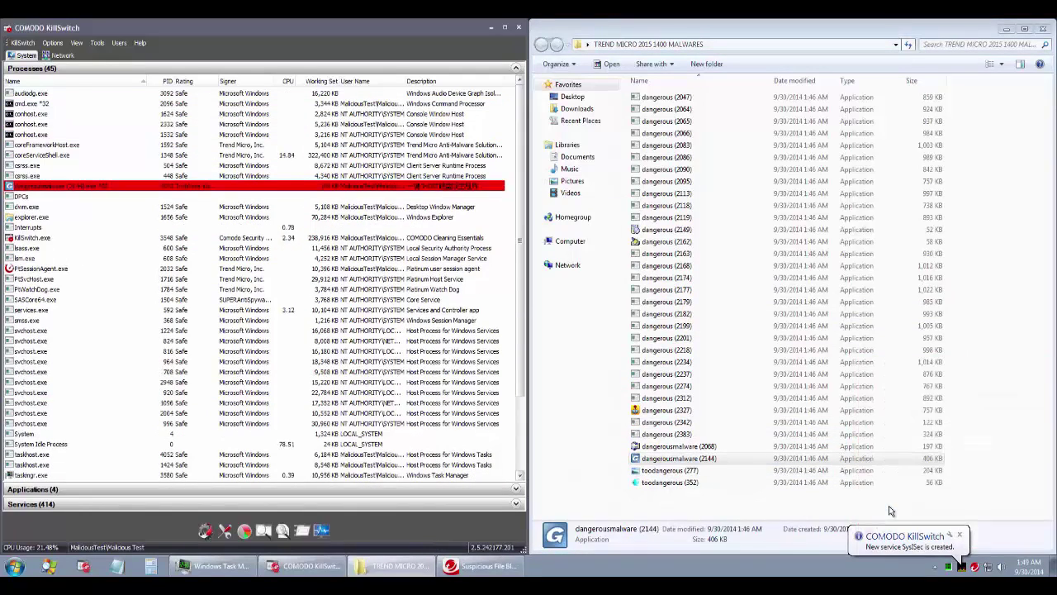
pyautogui.click(653, 292)
# - Run the samples toodangerous (277) and toodangerous (352), choosing to delete each file from its blocked-file alert
pyautogui.doubleClick(673, 470)
pyautogui.click(561, 302)
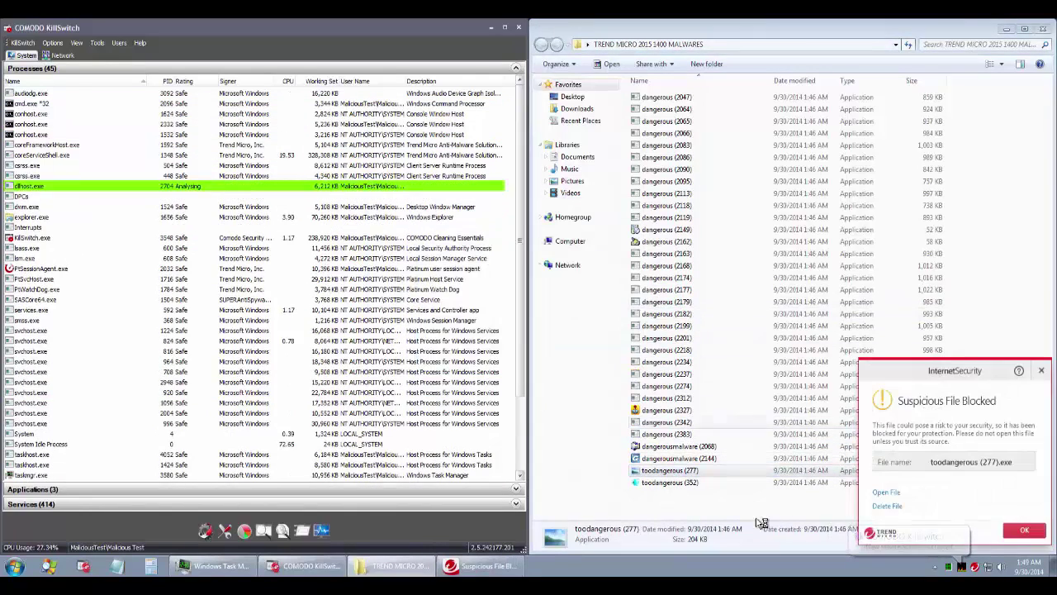
pyautogui.click(887, 506)
pyautogui.press('Return')
pyautogui.press('Down')
pyautogui.press('Return')
pyautogui.press('Return')
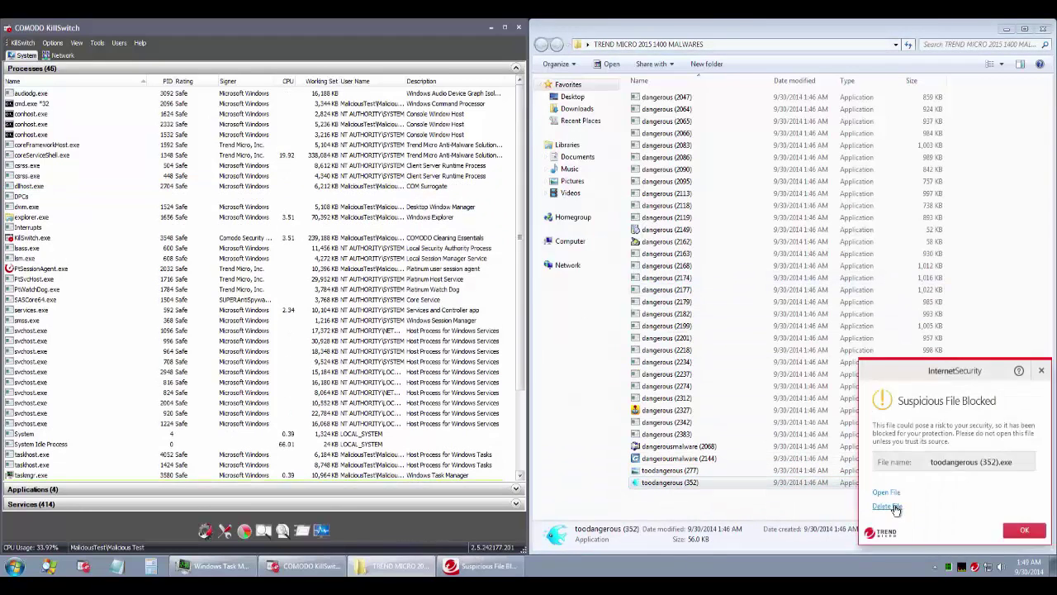
pyautogui.click(887, 506)
# - Run the sample dangerous (2201), dismiss its access error, and bring the malware folder back into view
pyautogui.doubleClick(667, 316)
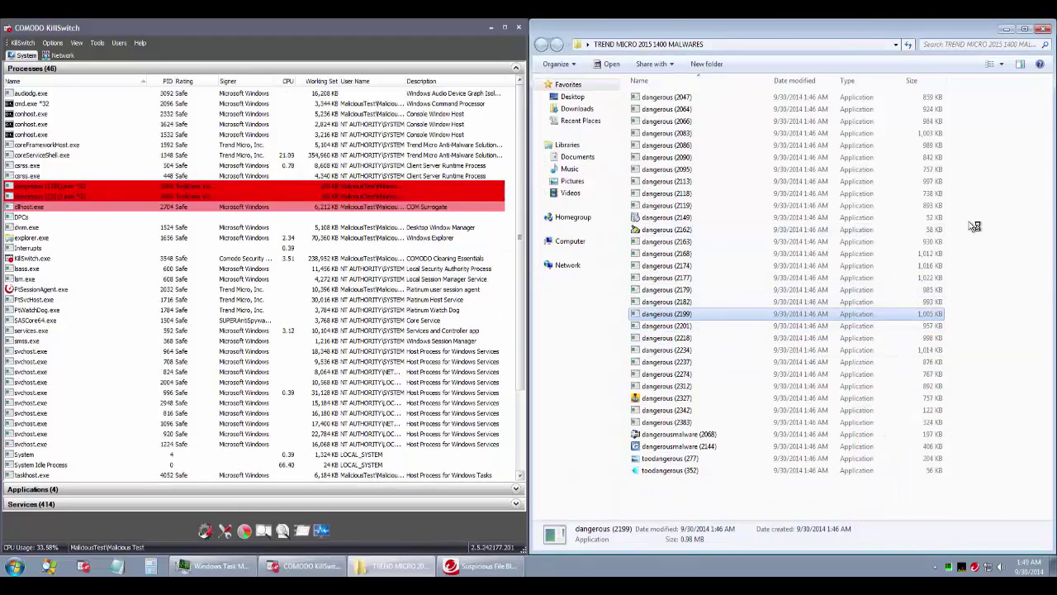
pyautogui.click(1007, 30)
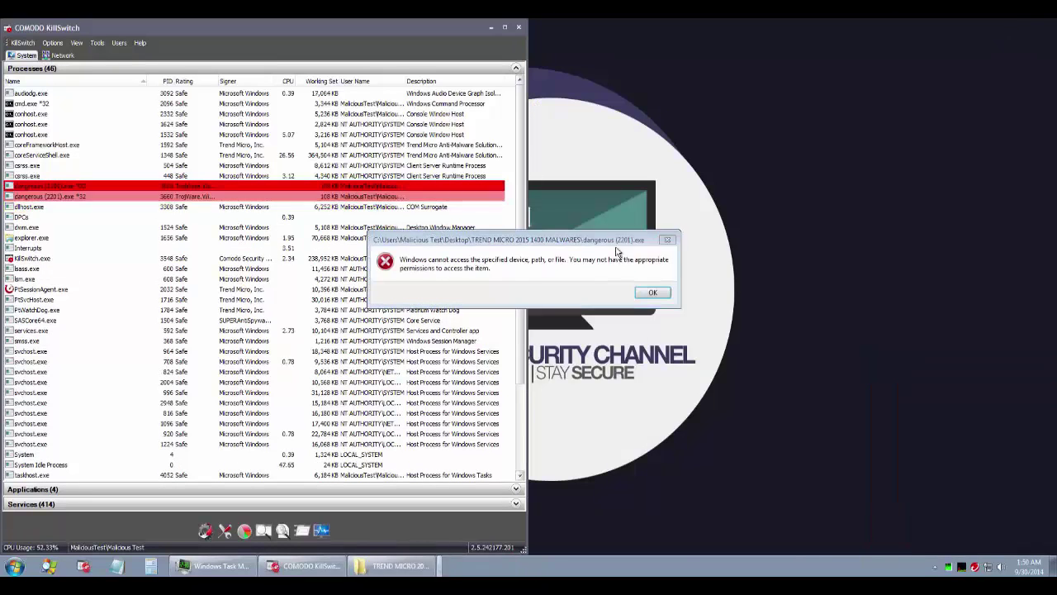
pyautogui.click(653, 292)
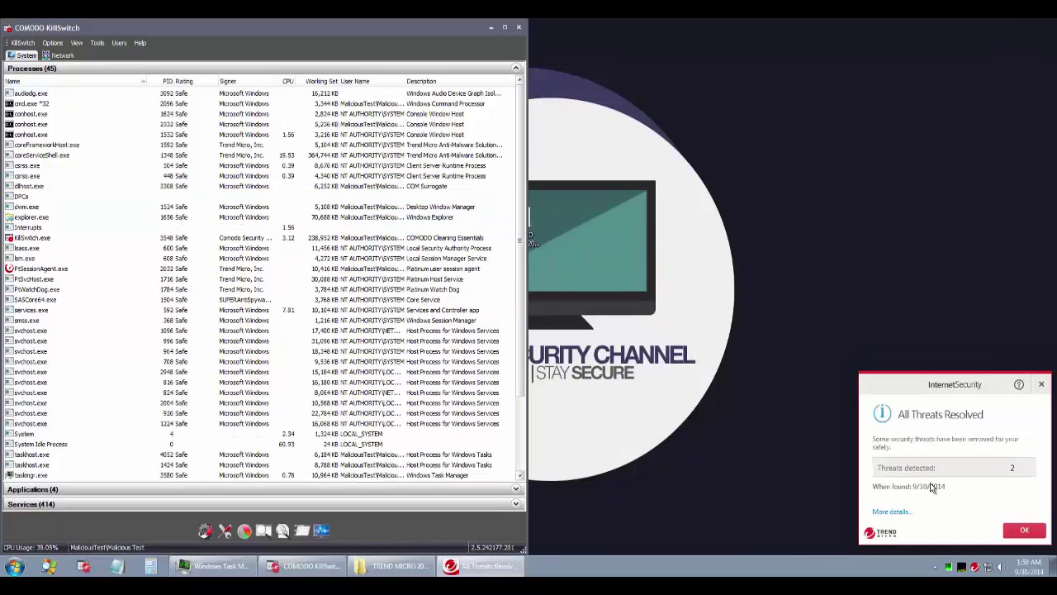
pyautogui.click(409, 566)
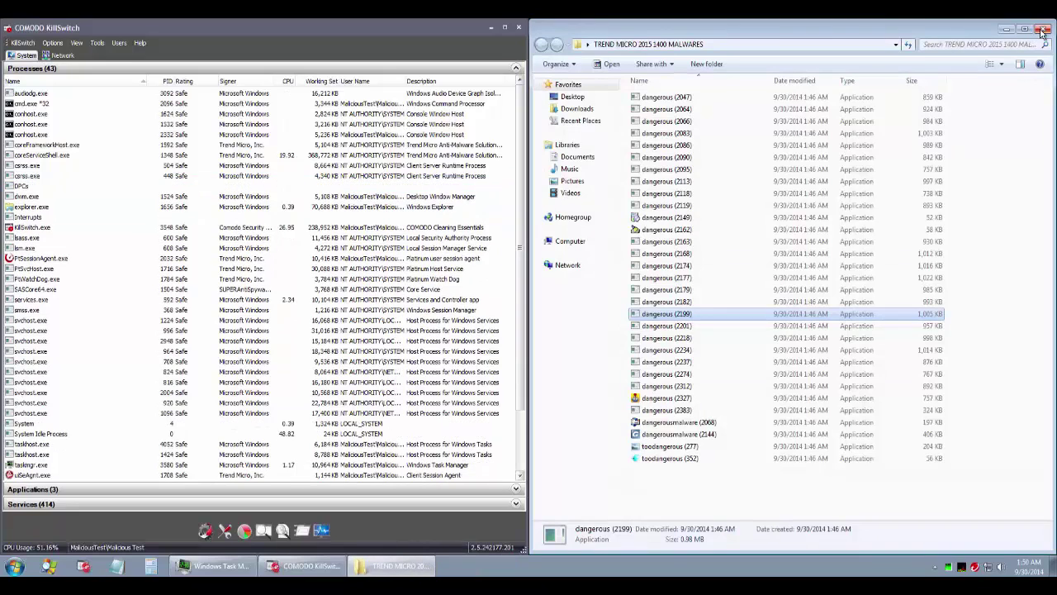
# - Run the samples dangerous (2174) and dangerous (2163), dismissing the alert and access errors
pyautogui.click(666, 265)
pyautogui.click(1024, 530)
pyautogui.click(653, 293)
pyautogui.doubleClick(666, 242)
pyautogui.click(652, 294)
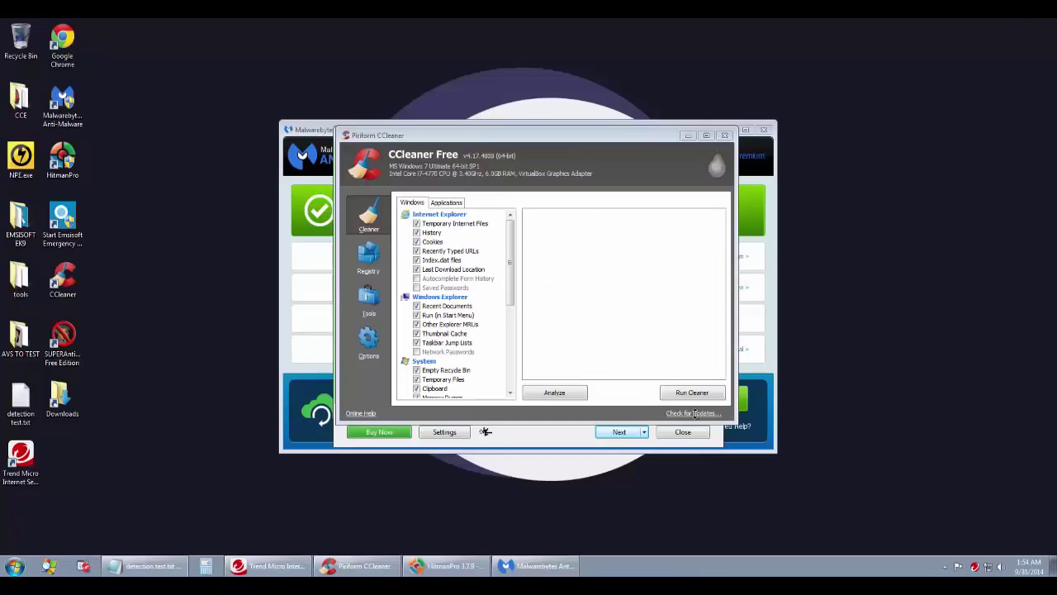
# - Clean the system's temporary files with CCleaner using the selected options, and close CCleaner
pyautogui.click(692, 393)
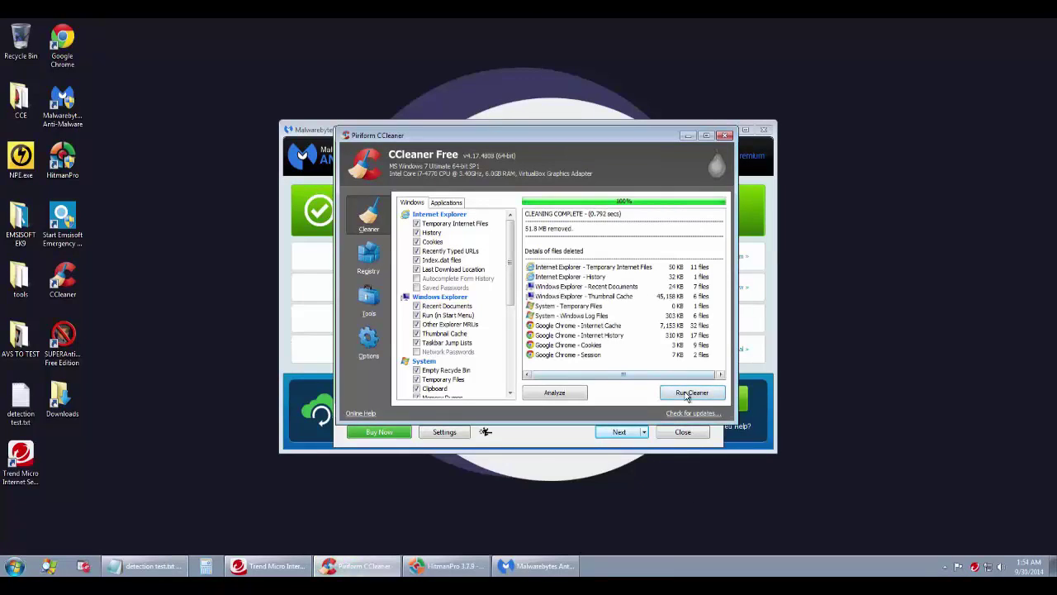
pyautogui.click(692, 394)
pyautogui.click(725, 136)
# - Start a HitmanPro scan, update the Malwarebytes Anti-Malware database, and open the Malwarebytes scan options
pyautogui.click(620, 432)
pyautogui.click(317, 274)
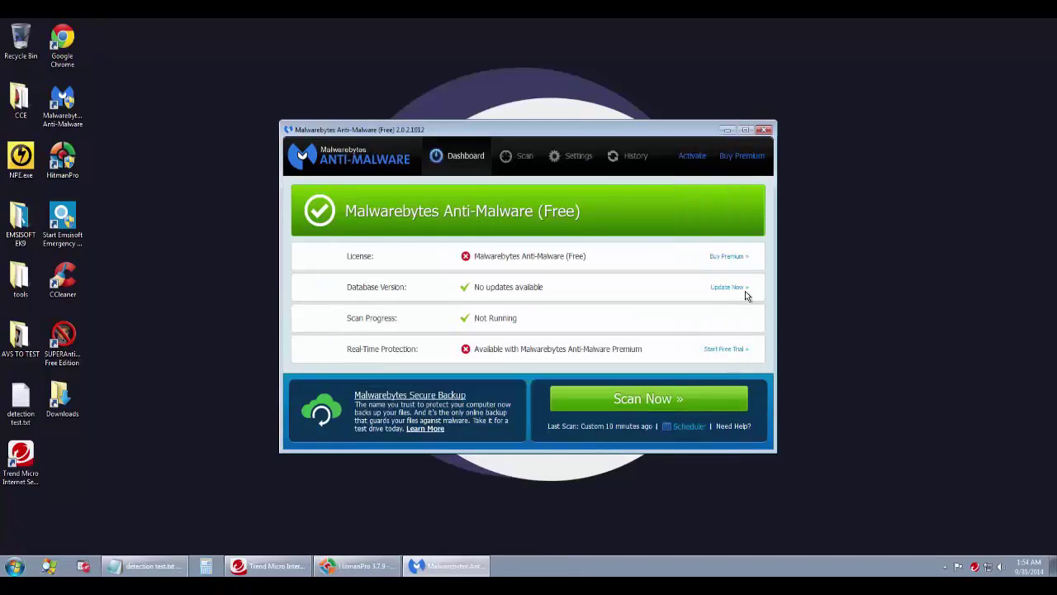
pyautogui.click(742, 288)
pyautogui.click(510, 159)
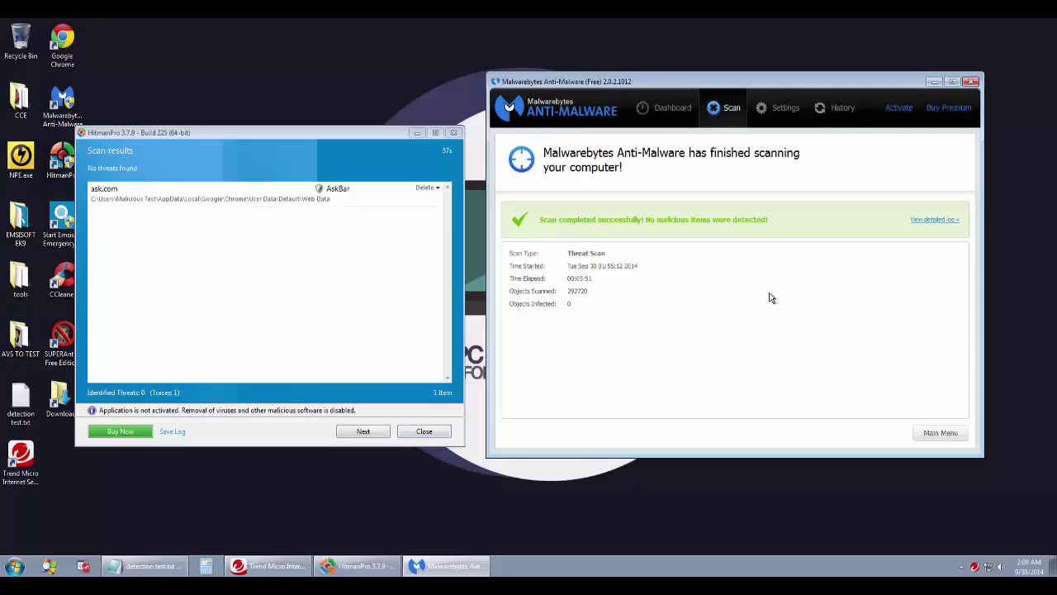
# - Close the Malwarebytes and HitmanPro results, and arrange the detection test.txt note above the Trend Micro console
pyautogui.click(972, 82)
pyautogui.click(454, 132)
pyautogui.click(269, 566)
pyautogui.click(148, 566)
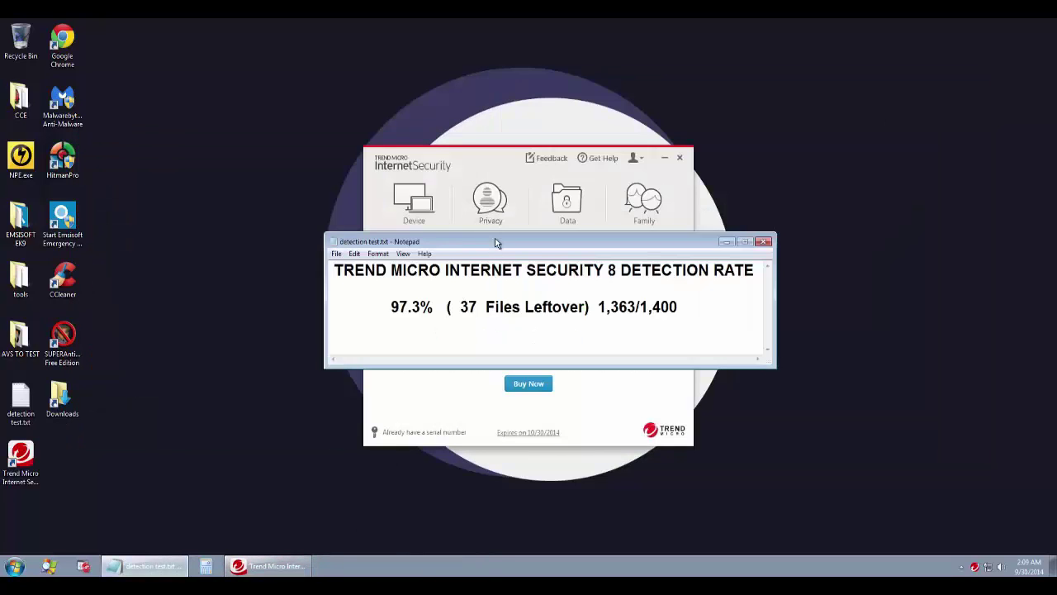
pyautogui.moveTo(496, 240); pyautogui.dragTo(480, 42)
pyautogui.click(543, 171)
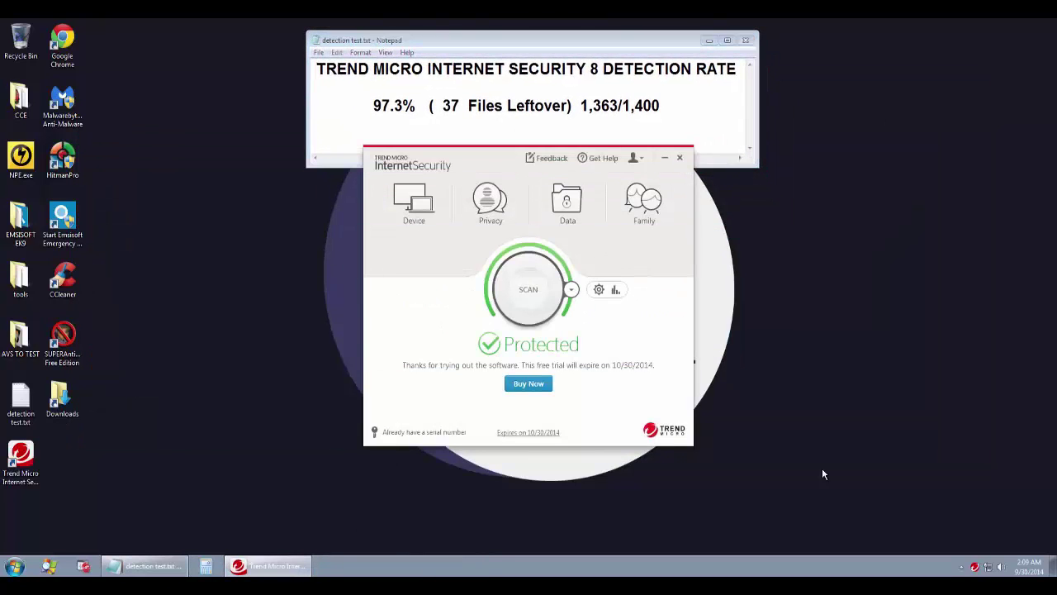